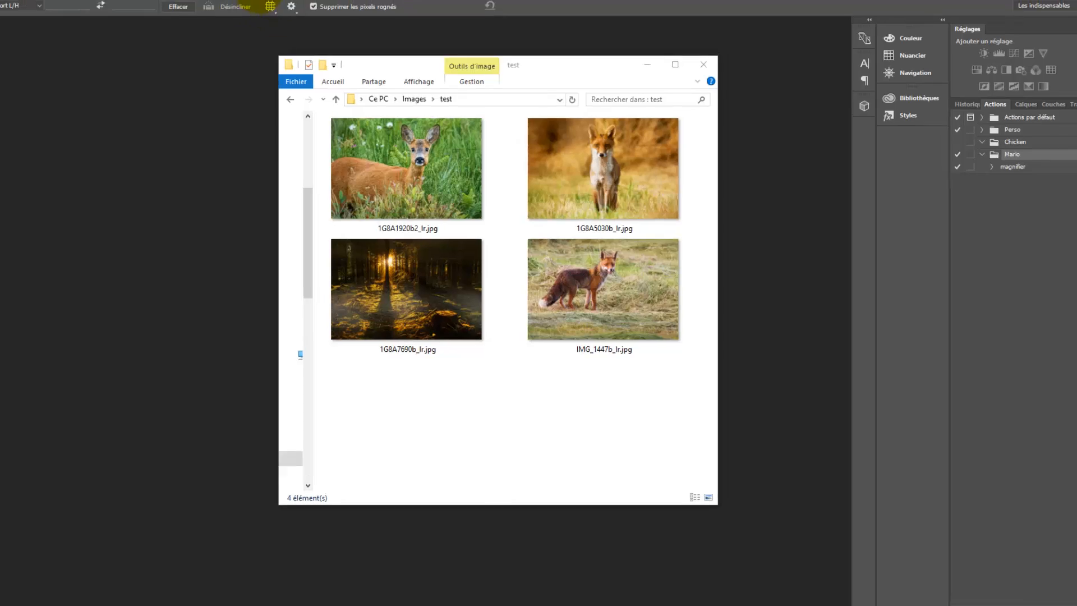
# Create a new action set named Perso02
pyautogui.click(160, 2)
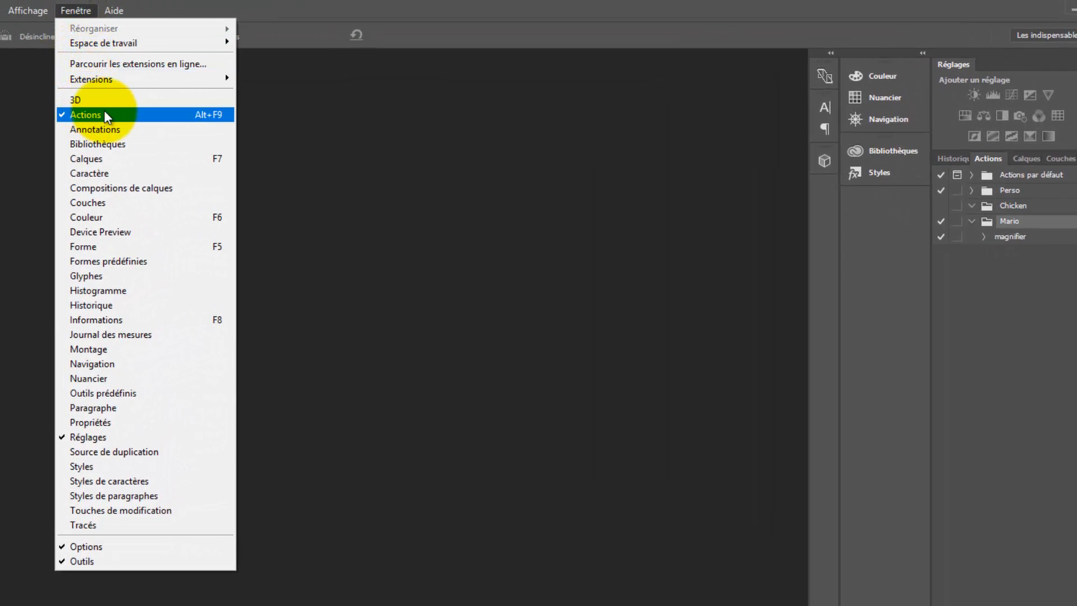
pyautogui.click(1015, 305)
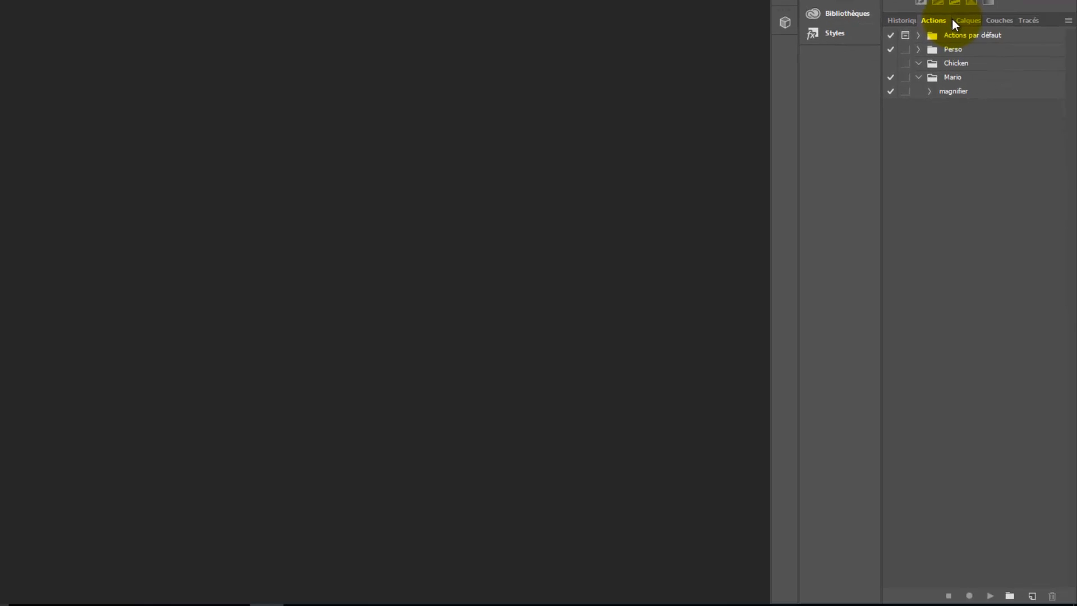
pyautogui.click(1010, 596)
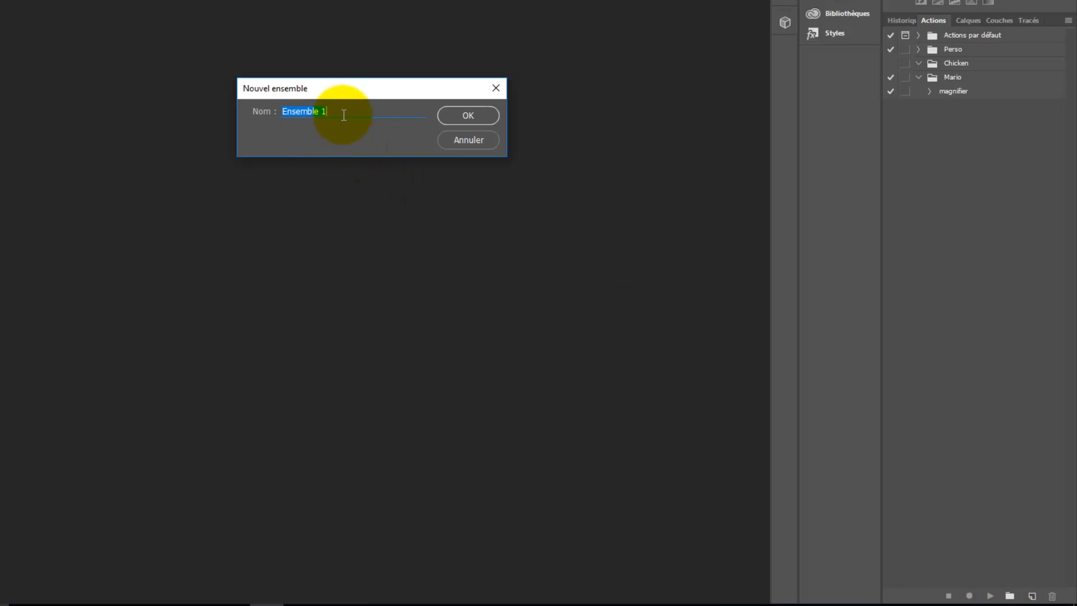
pyautogui.moveTo(342, 113); pyautogui.dragTo(140, 92)
pyautogui.write('Perso02')
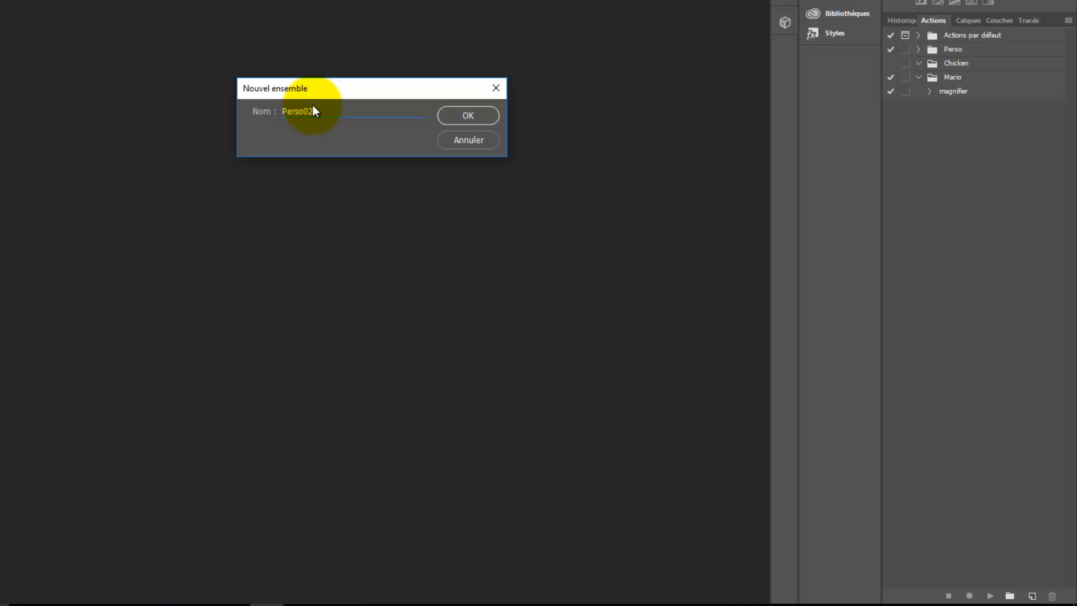
pyautogui.click(460, 119)
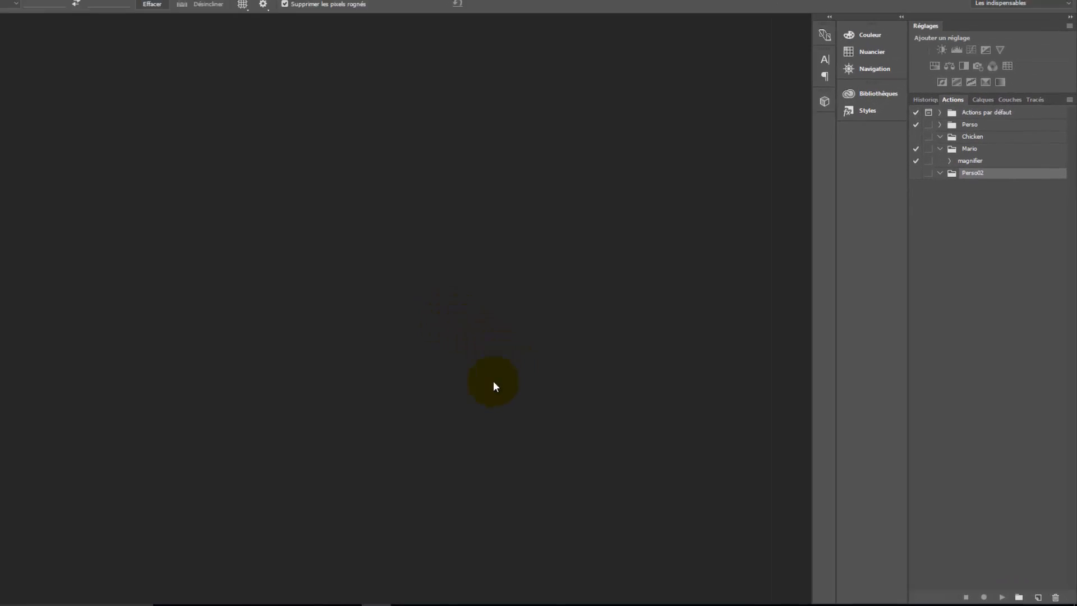
# Open 1G8A1920b2_lr.jpg from the test folder in Photoshop and start recording an action named taille1024 in the Perso02 set
pyautogui.click(344, 605)
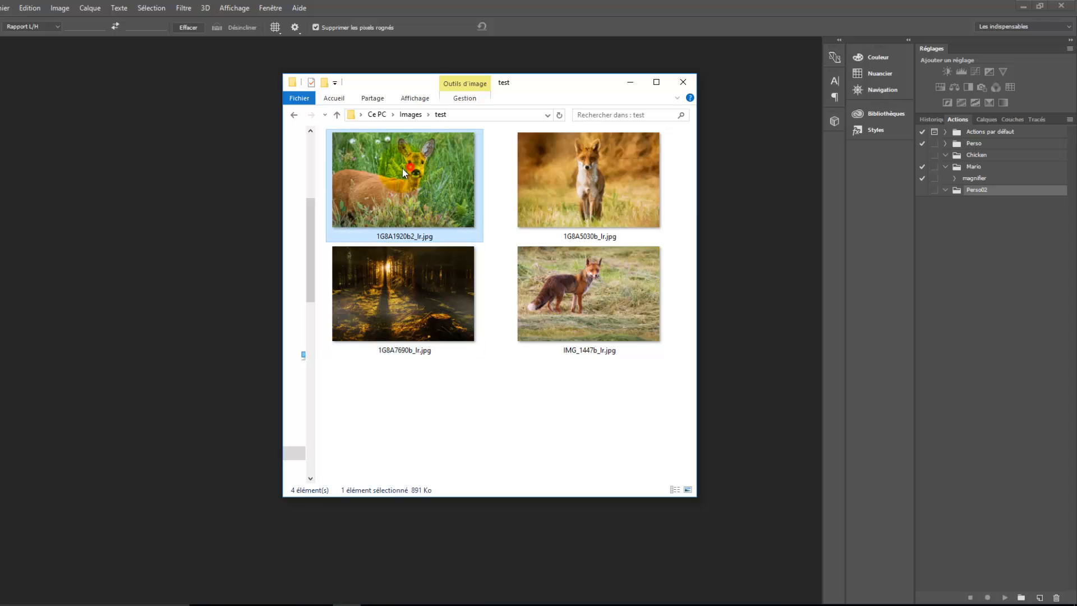
pyautogui.moveTo(402, 168); pyautogui.dragTo(110, 133)
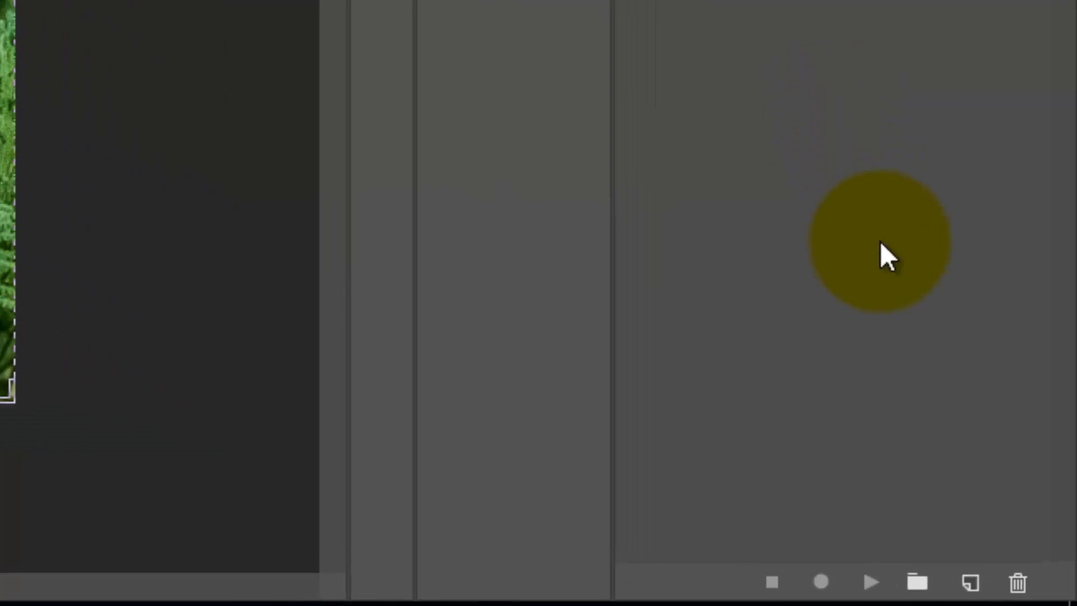
pyautogui.click(971, 586)
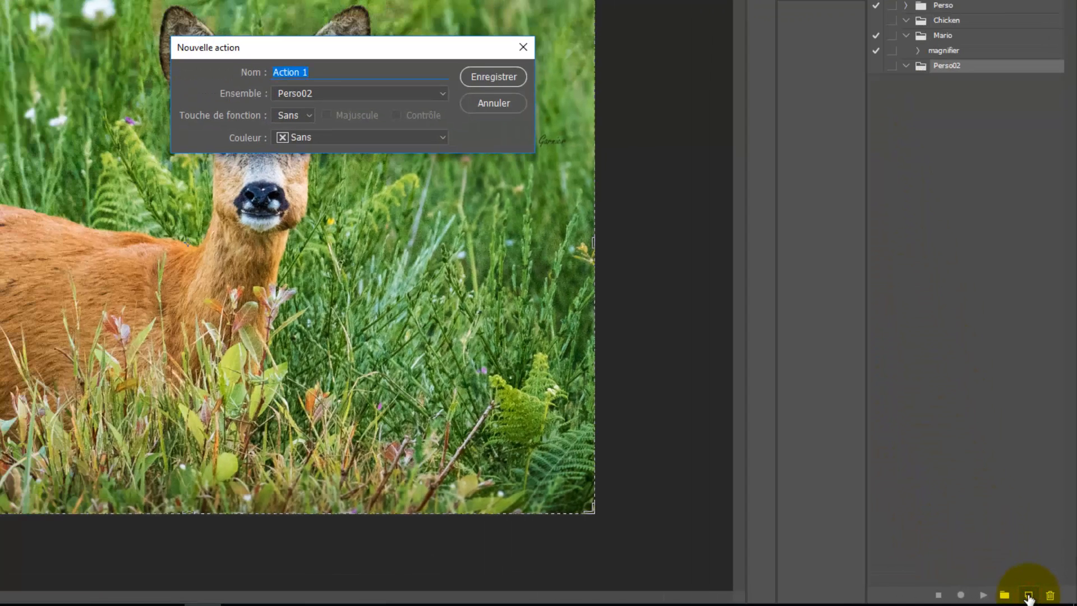
pyautogui.write('taille1024')
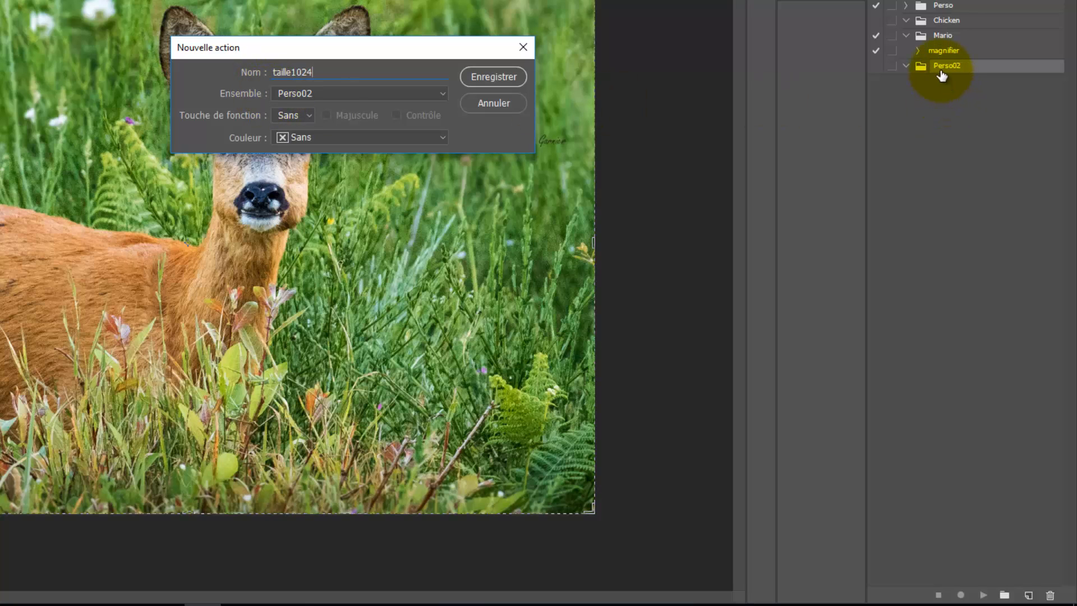
pyautogui.click(484, 77)
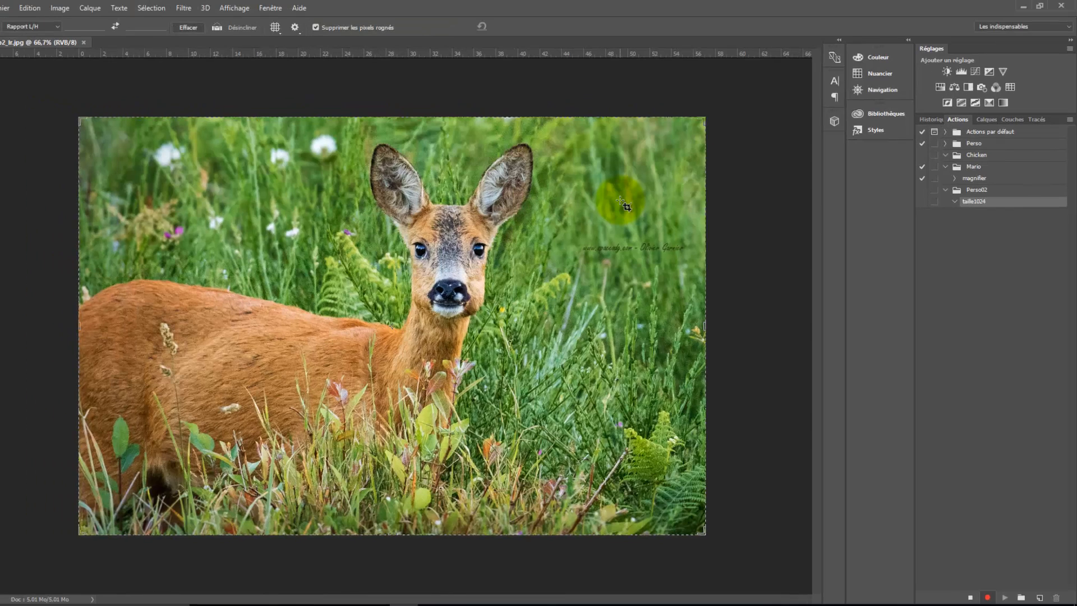
# Resize the deer image to a width of 1024 pixels, keeping its proportions
pyautogui.click(58, 8)
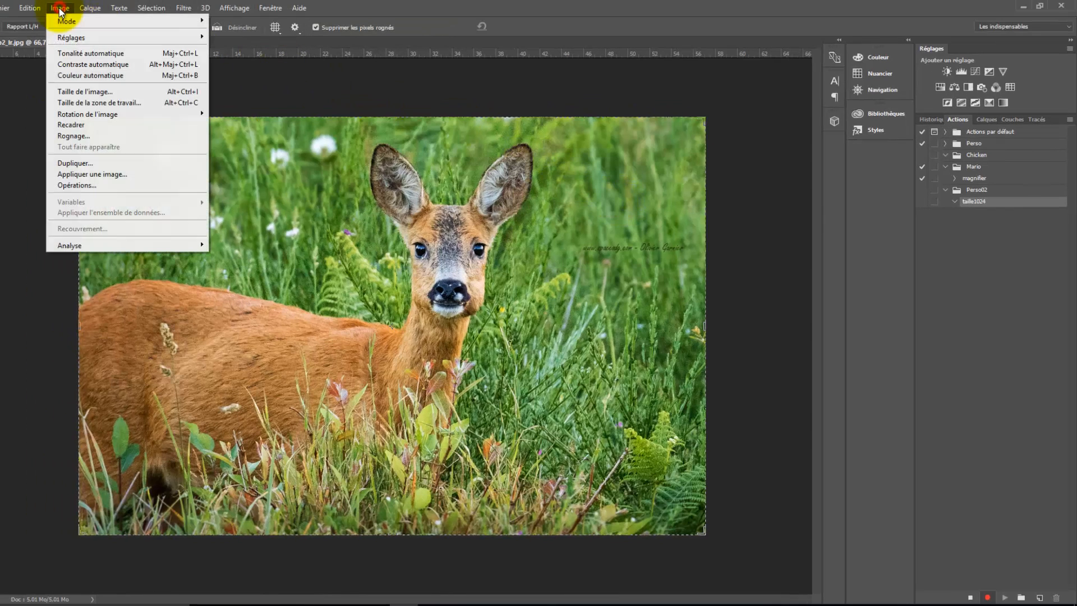
pyautogui.click(61, 92)
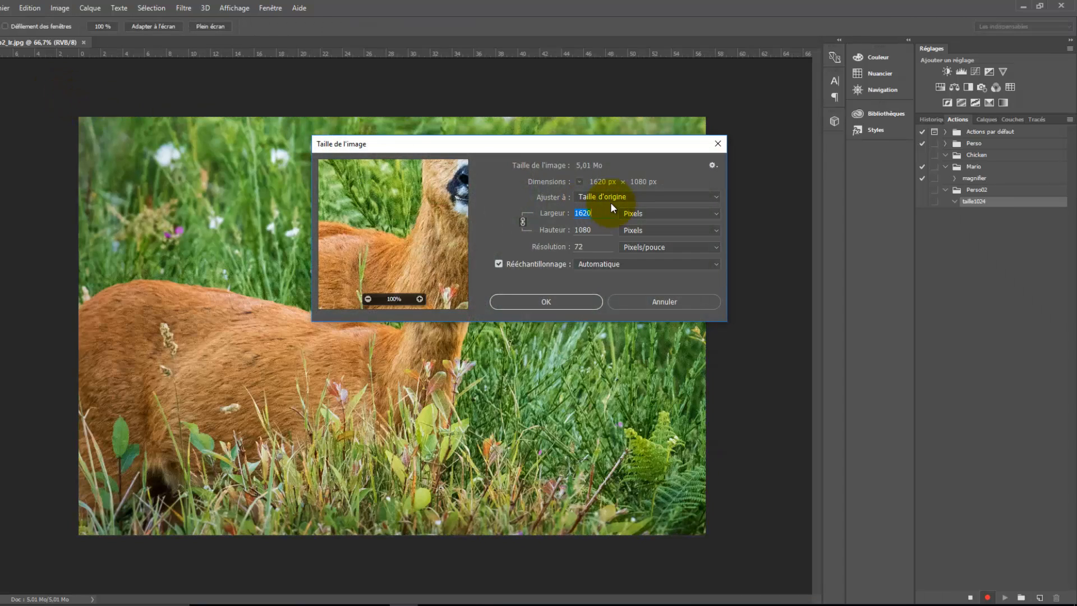
pyautogui.write('1024')
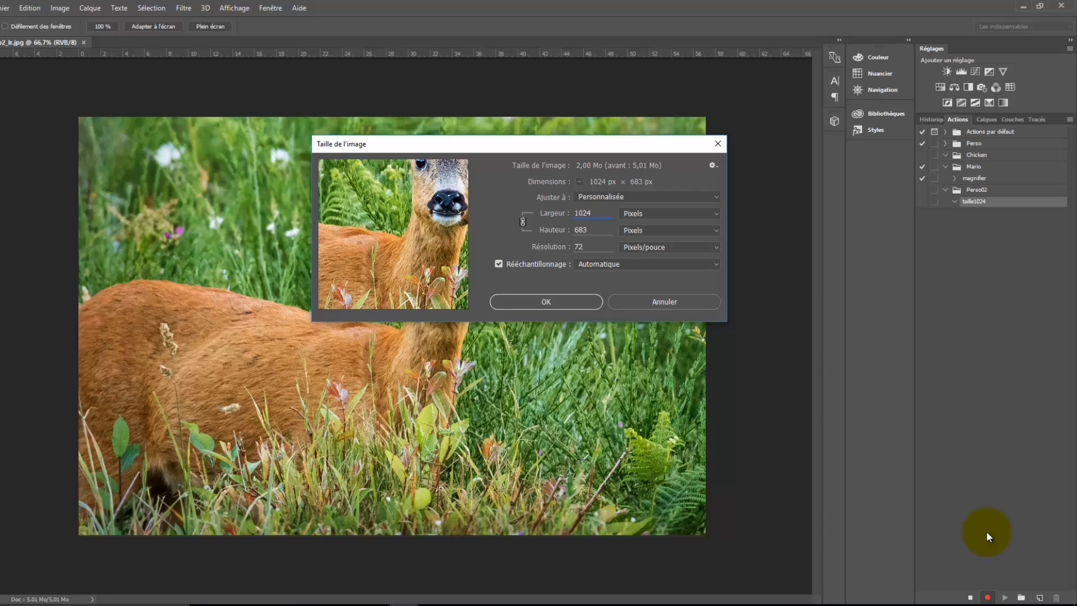
pyautogui.click(577, 299)
pyautogui.press('c')
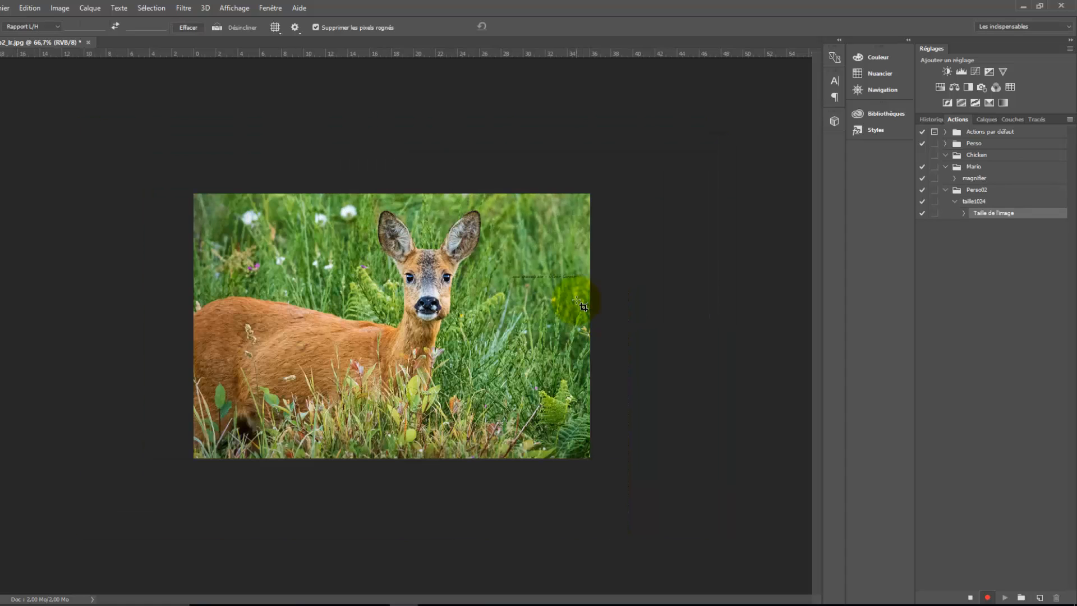
# Save the resized image as a JPEG at quality 10 in a new taille1024 folder inside the test folder
pyautogui.click(7, 8)
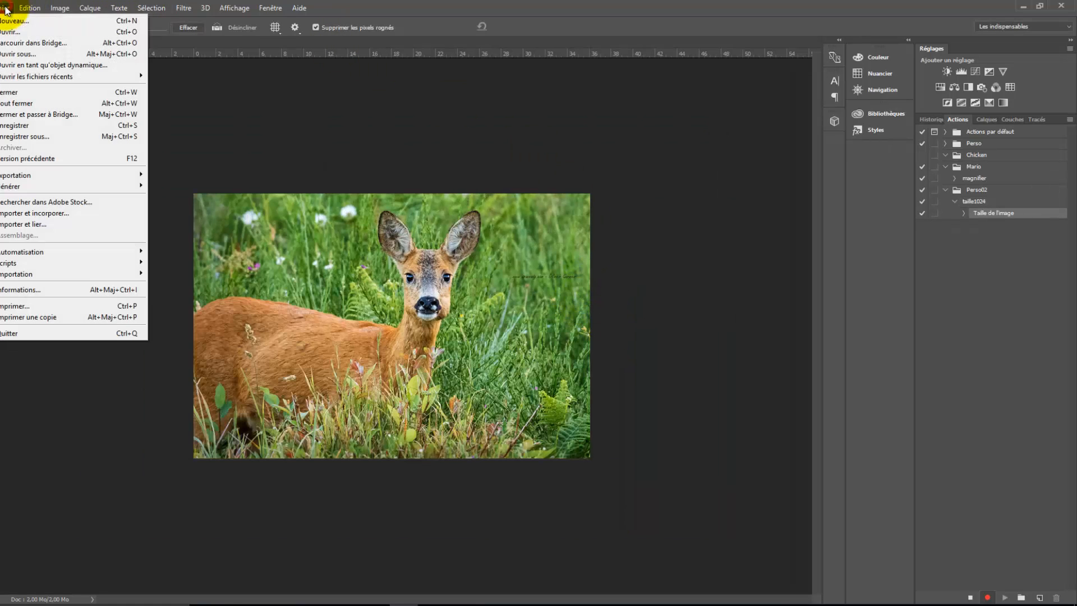
pyautogui.click(2, 139)
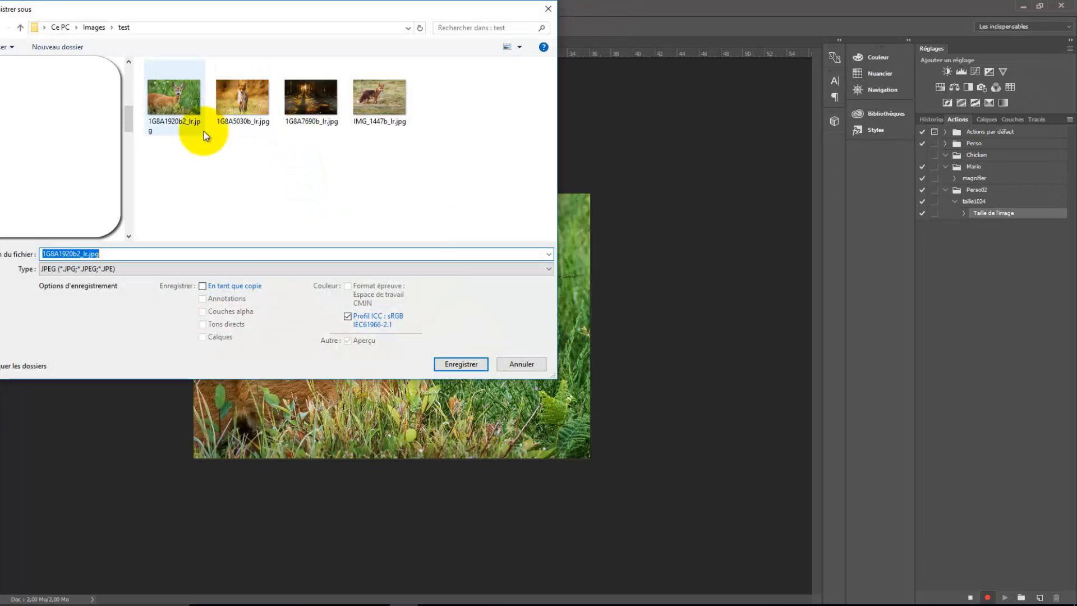
pyautogui.click(68, 49)
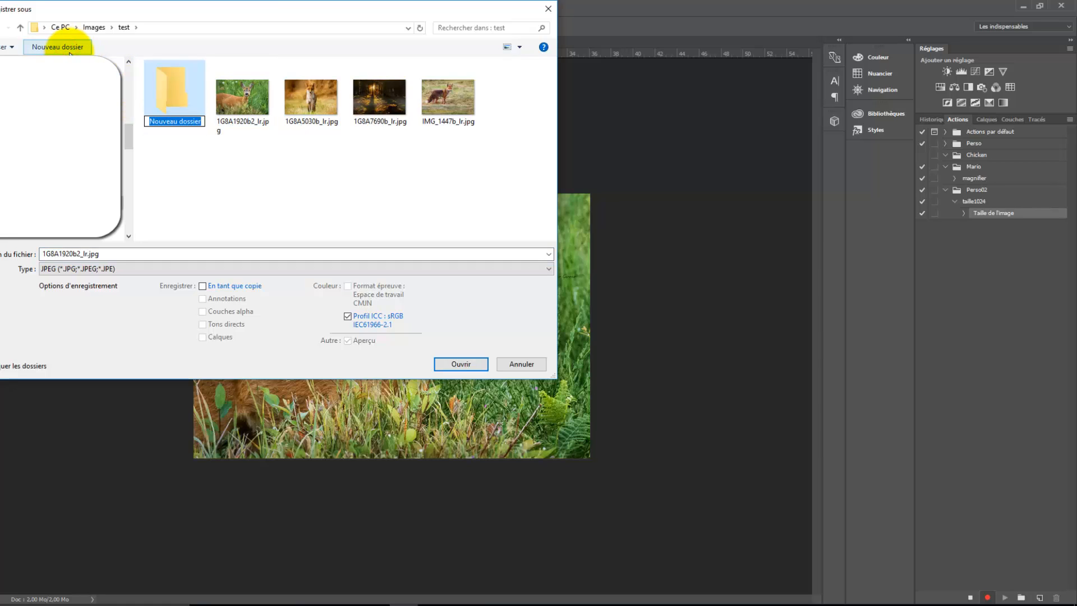
pyautogui.write('tai')
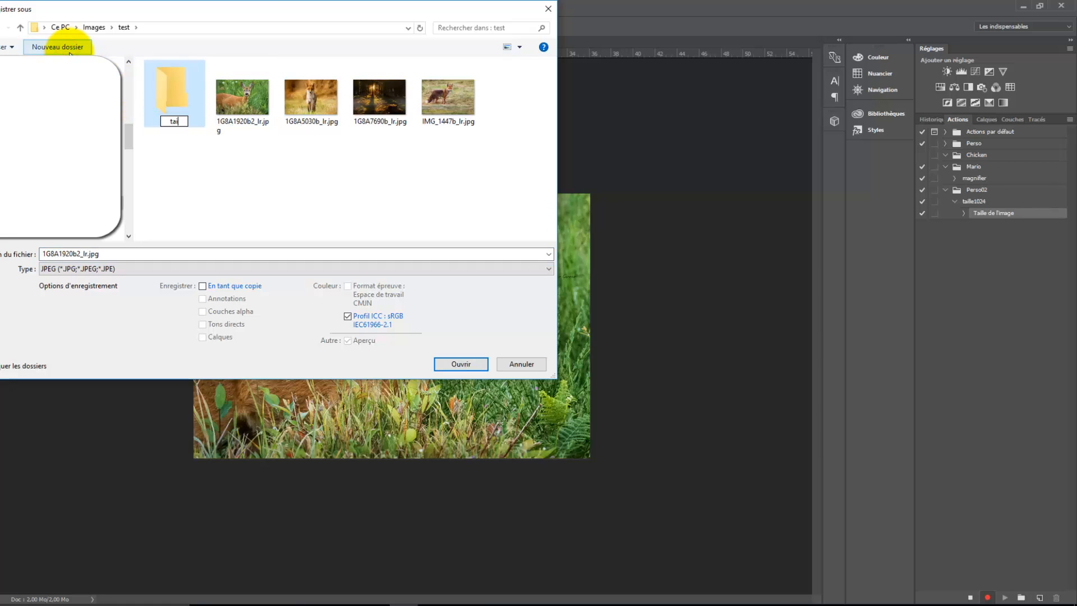
pyautogui.write('lle1024')
pyautogui.press('Return')
pyautogui.press('Return')
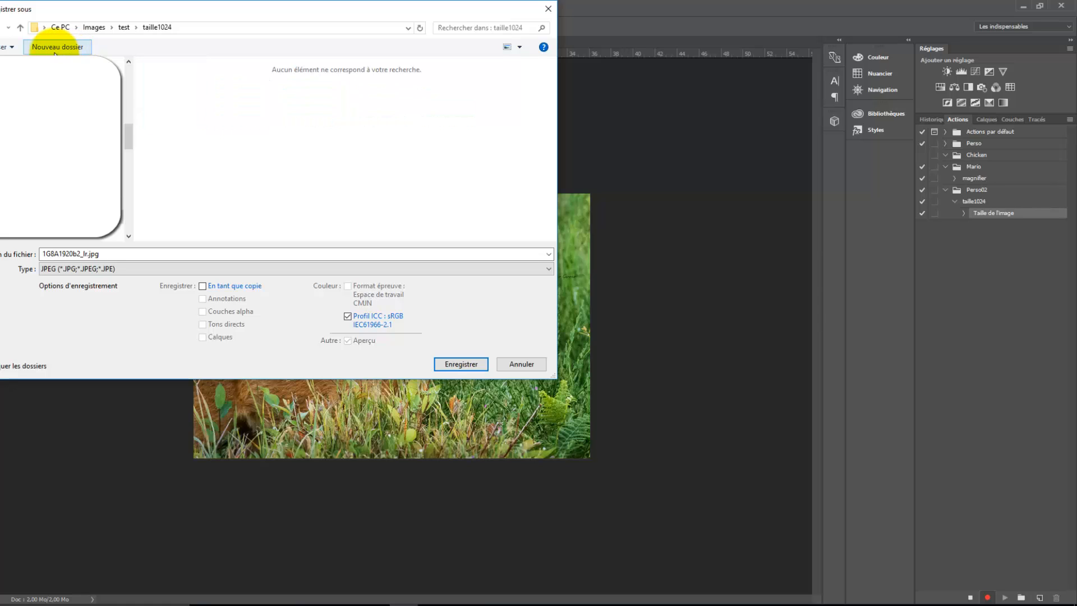
pyautogui.click(462, 368)
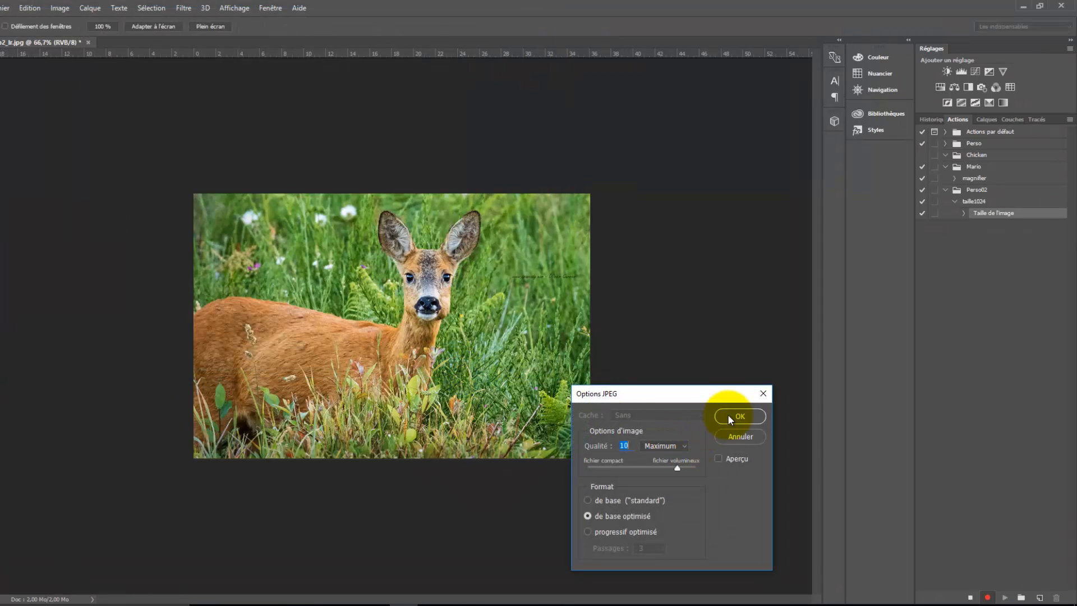
pyautogui.click(728, 416)
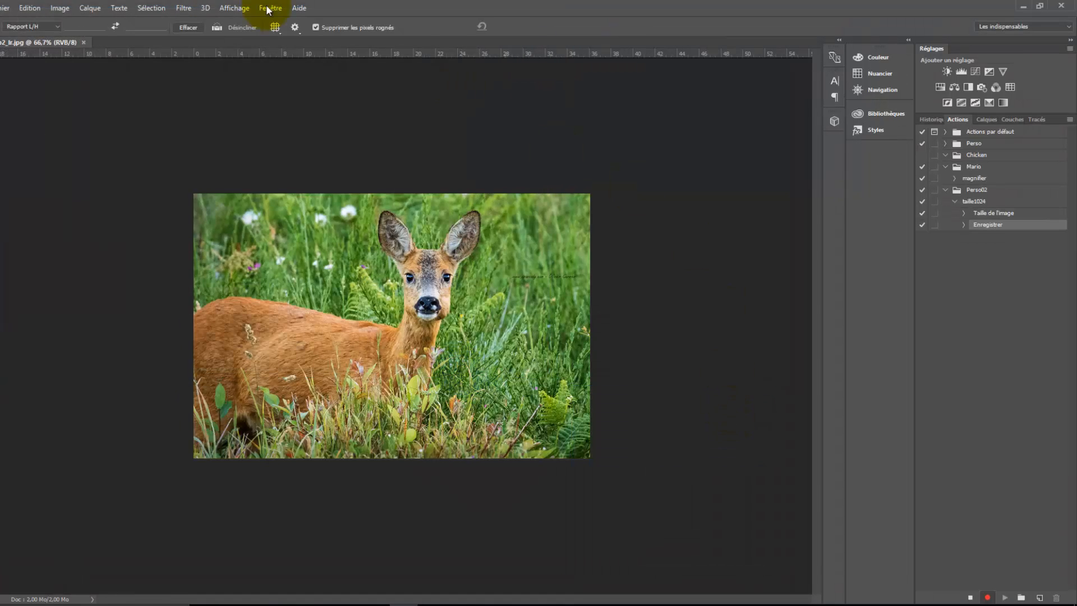
# Close the deer image and stop recording the taille1024 action
pyautogui.click(7, 7)
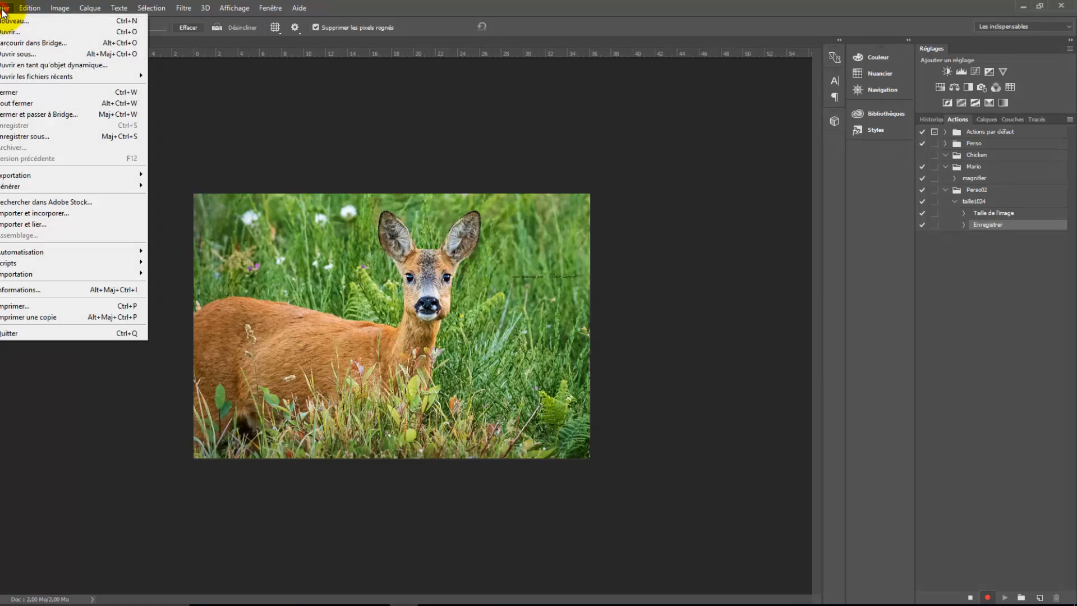
pyautogui.click(23, 94)
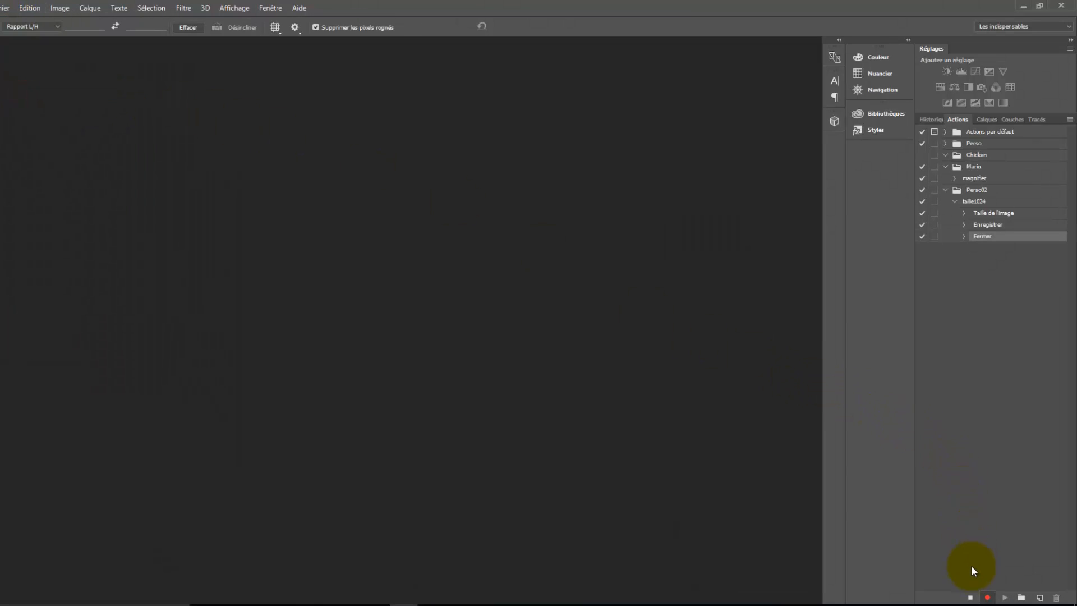
pyautogui.click(970, 599)
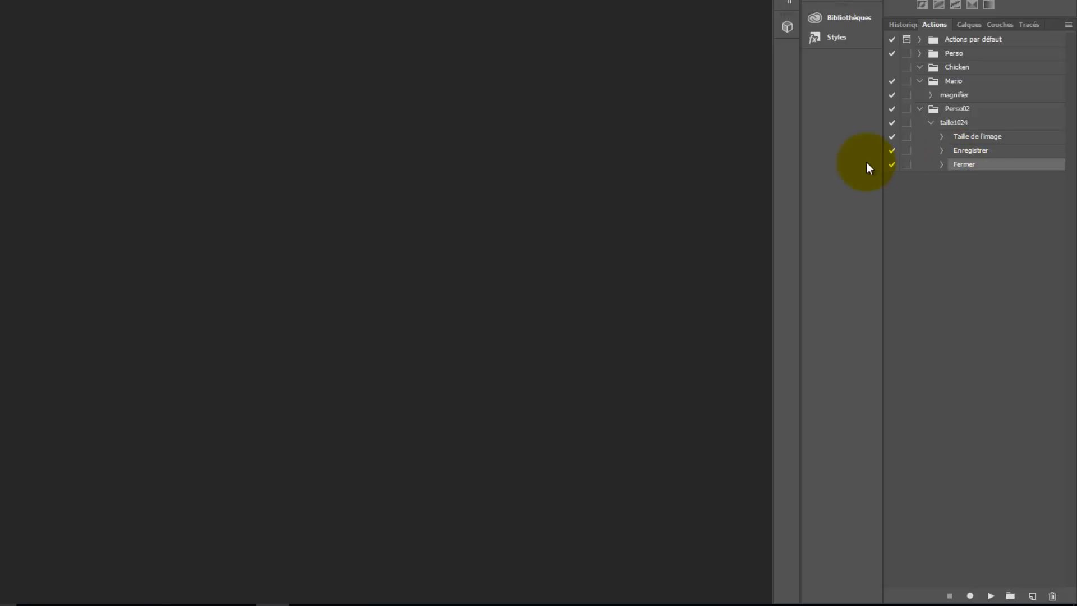
# Switch to the File Explorer window of the test folder and widen it so all its items fit in one row
pyautogui.click(204, 604)
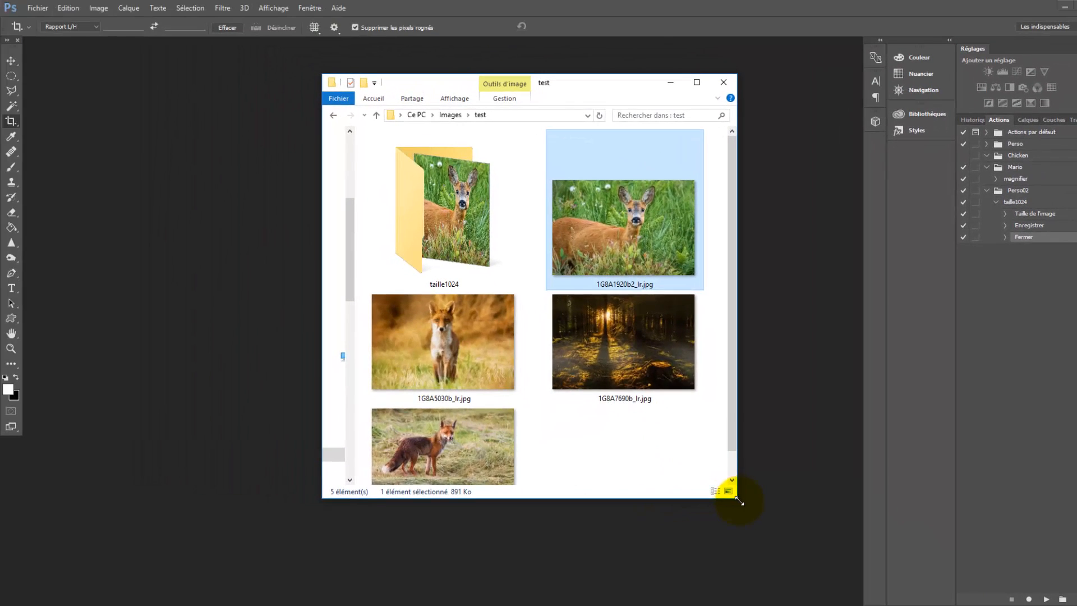
pyautogui.moveTo(739, 504); pyautogui.dragTo(1076, 503)
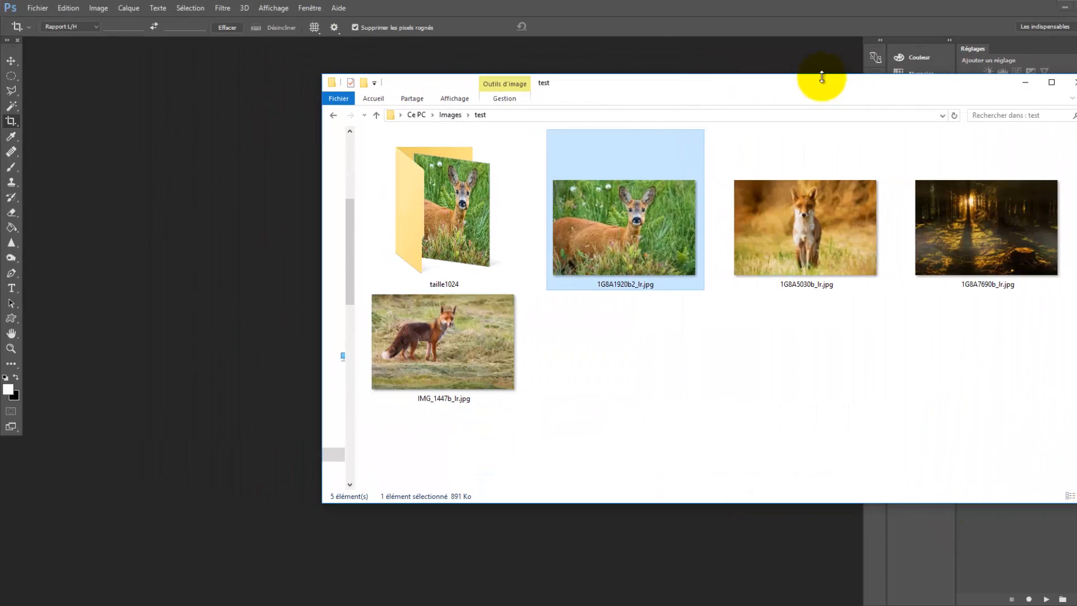
pyautogui.moveTo(794, 75); pyautogui.dragTo(541, 89)
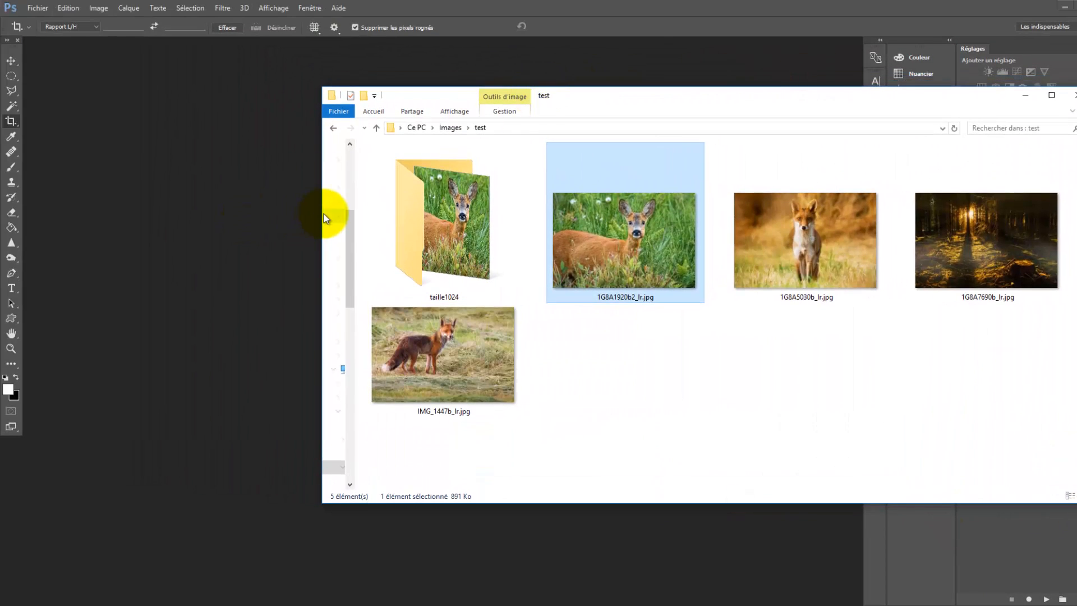
pyautogui.moveTo(324, 214); pyautogui.dragTo(95, 213)
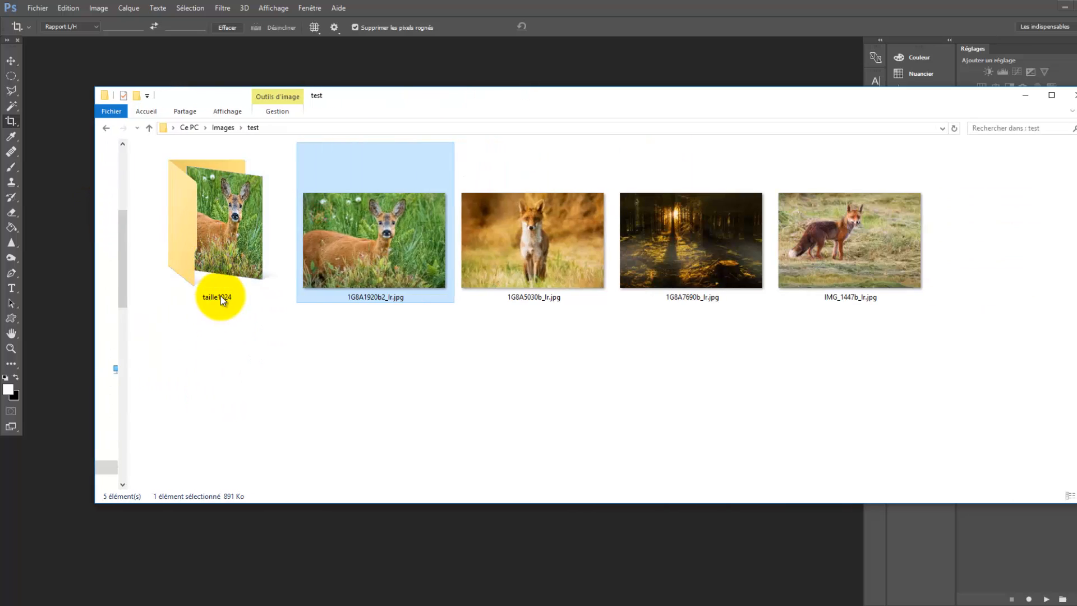
# Delete 1G8A1920b2_lr.jpg from the taille1024 folder and return to the test folder
pyautogui.doubleClick(228, 256)
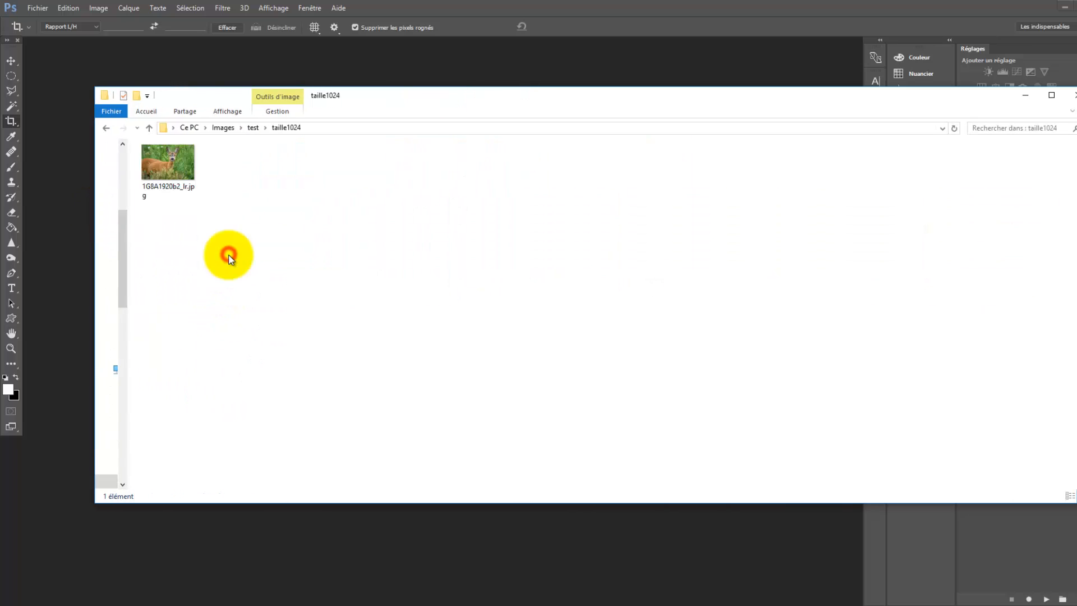
pyautogui.click(188, 190)
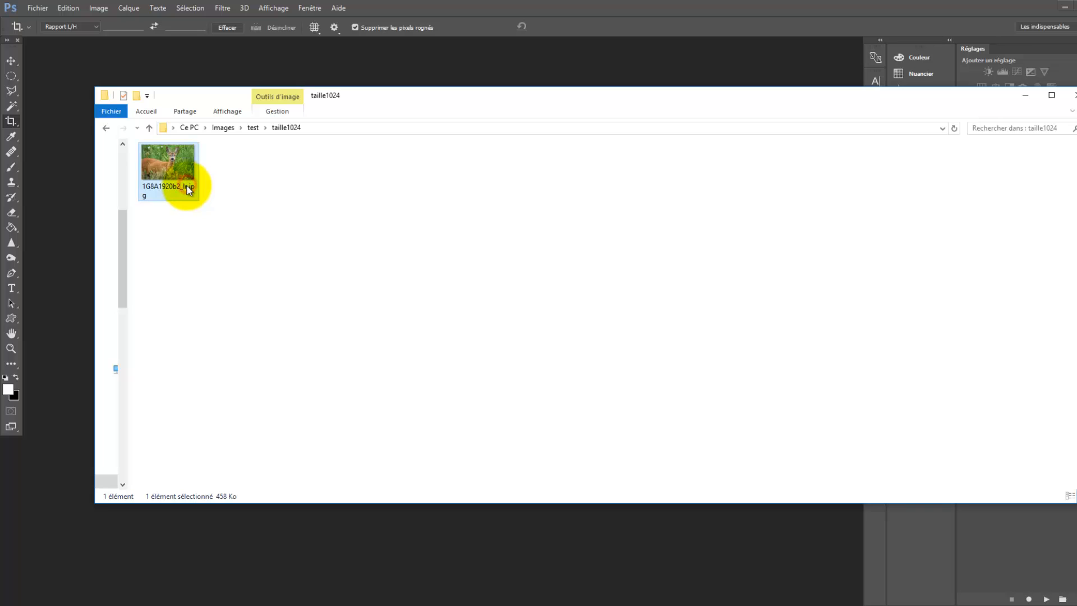
pyautogui.press('Delete')
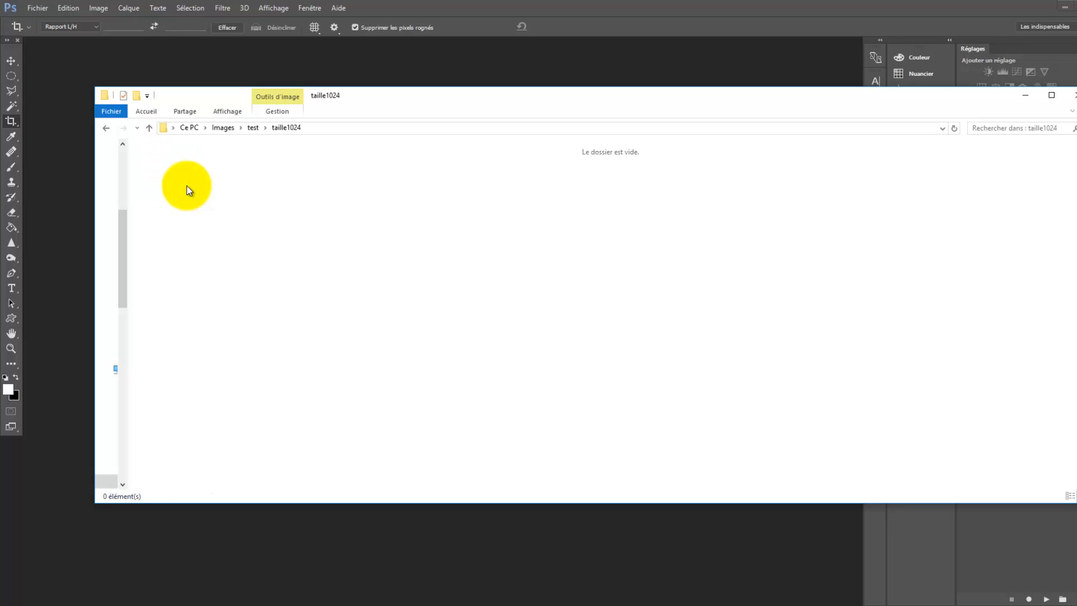
pyautogui.click(106, 128)
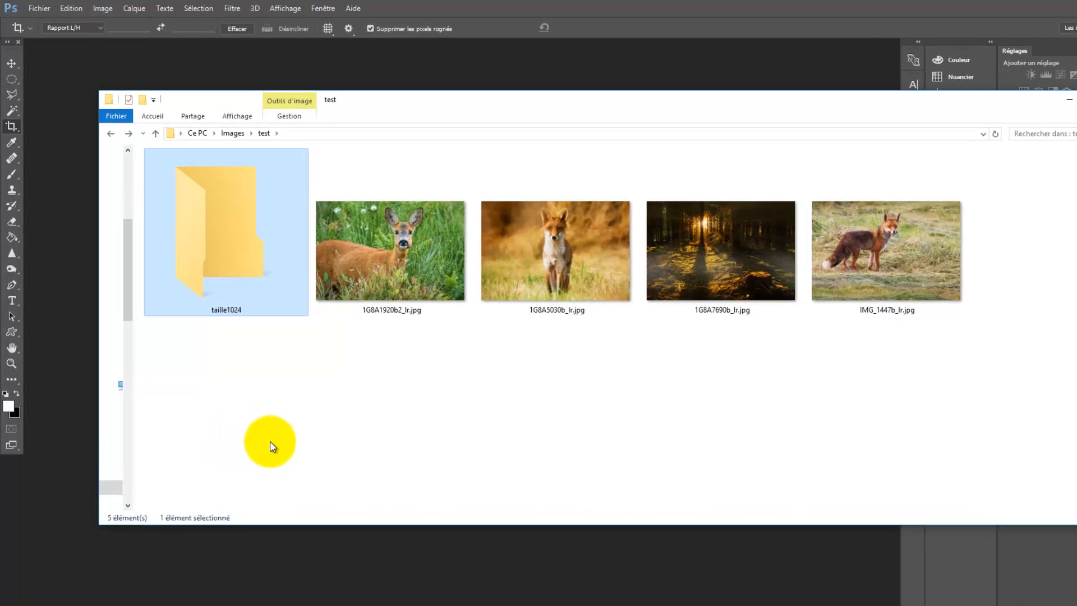
# Switch to Photoshop and start batch processing with the action set Perso02 and the action taille1024
pyautogui.click(45, 9)
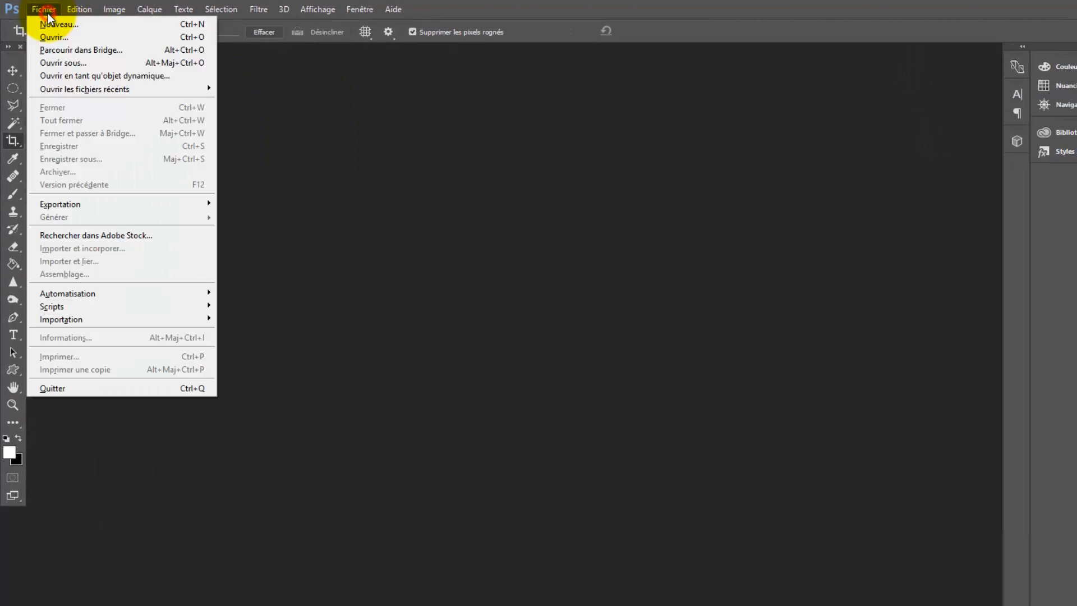
pyautogui.moveTo(70, 297)
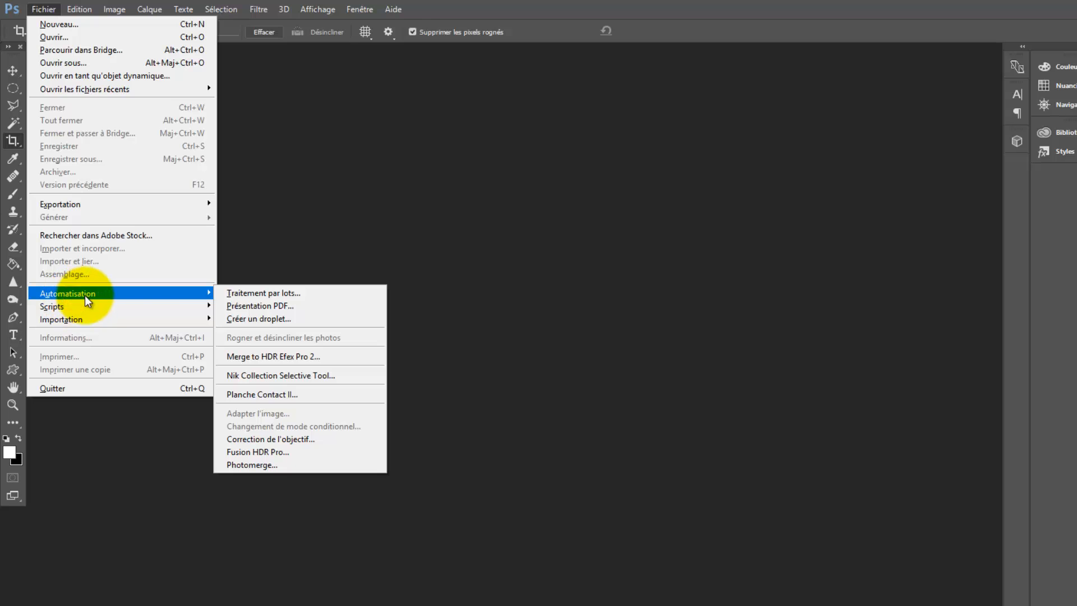
pyautogui.click(277, 292)
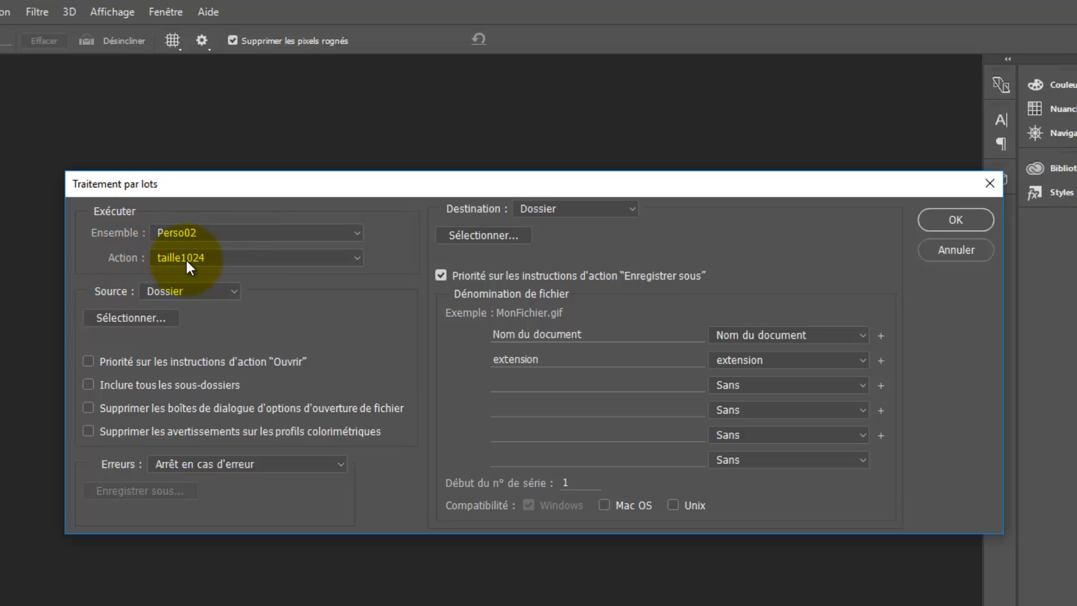
pyautogui.click(355, 232)
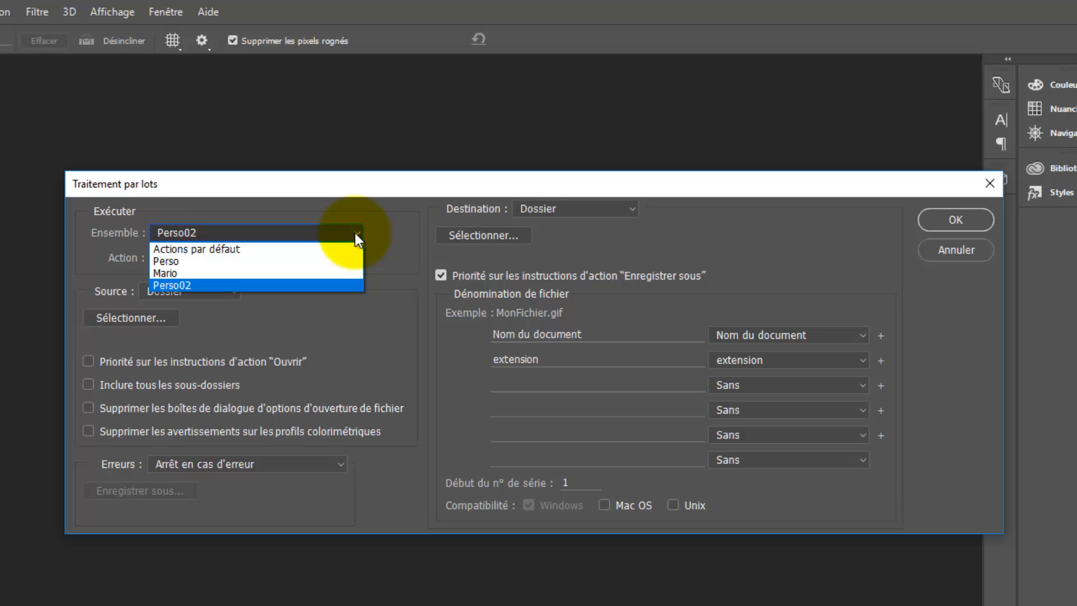
pyautogui.click(355, 234)
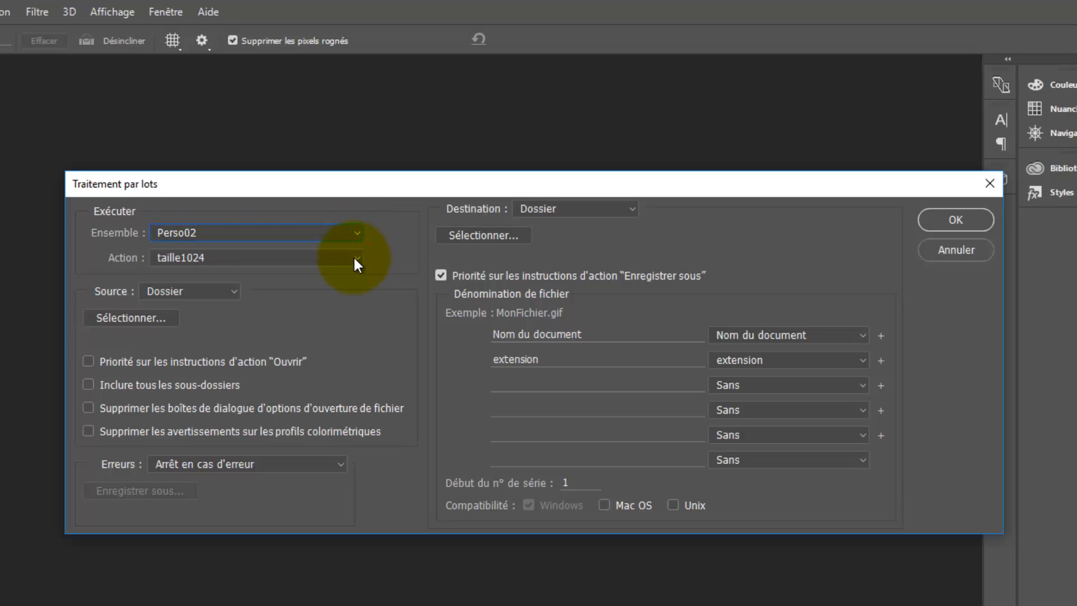
pyautogui.click(354, 255)
pyautogui.click(361, 257)
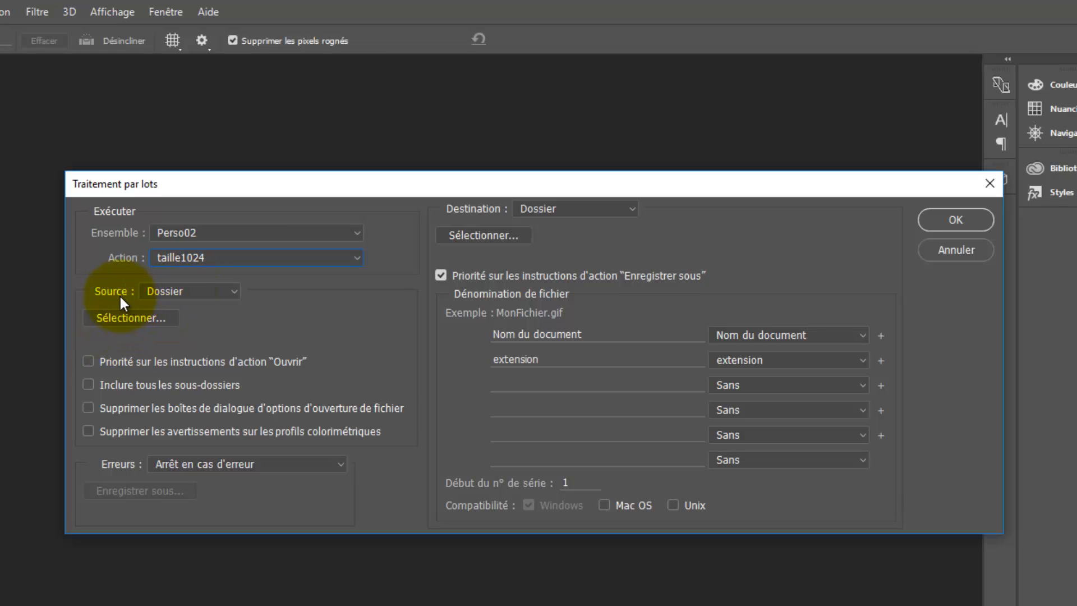
# Choose the test folder inside Images as the source folder of the batch
pyautogui.click(125, 317)
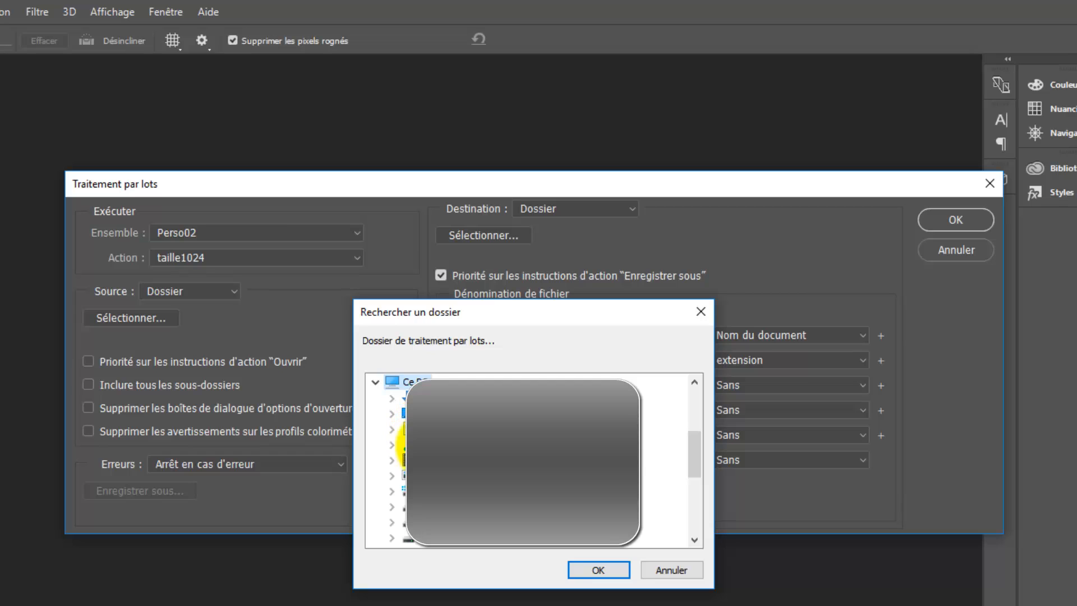
pyautogui.click(392, 476)
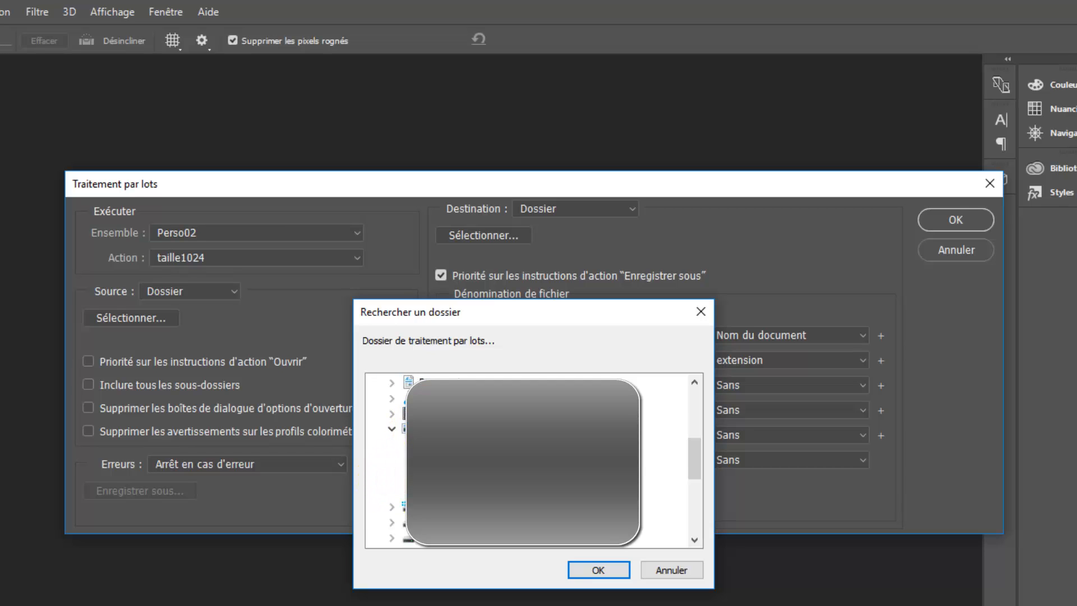
pyautogui.click(578, 570)
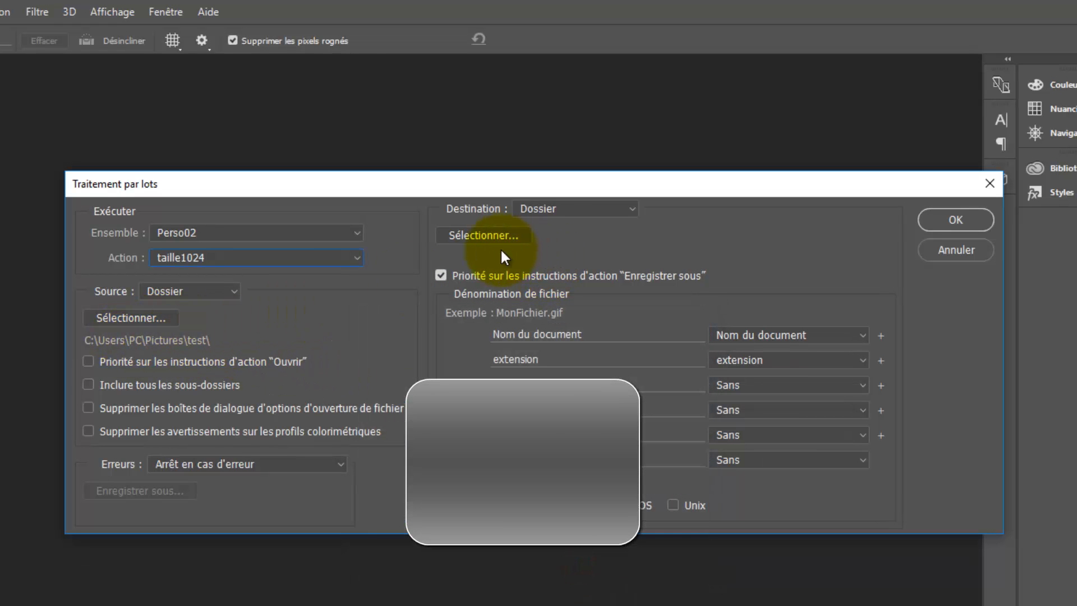
# Choose the taille1024 folder inside Images\test as the batch destination and run the batch
pyautogui.click(489, 236)
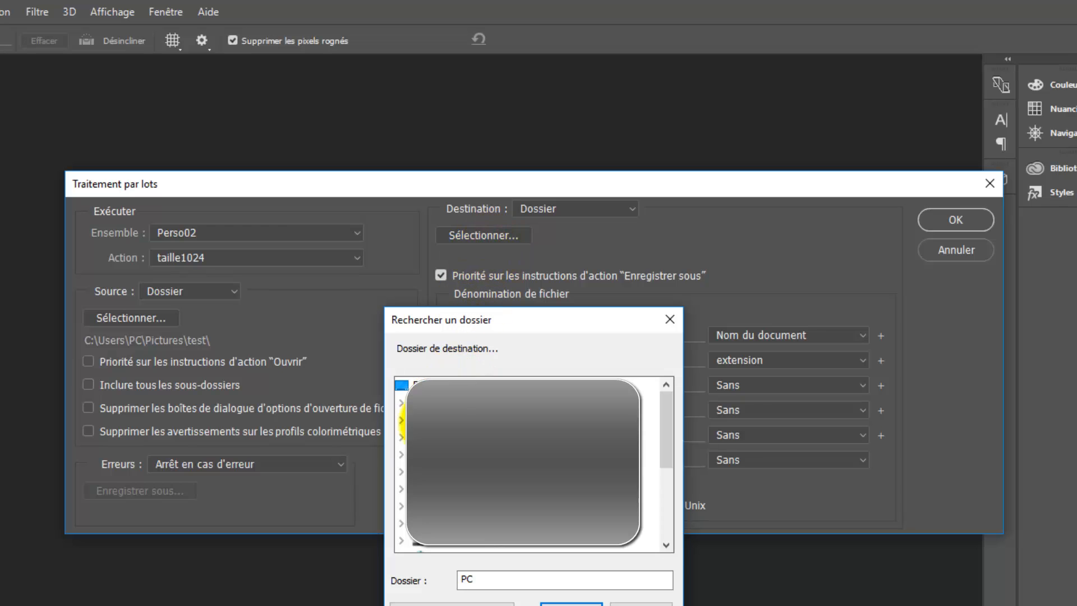
pyautogui.click(400, 423)
pyautogui.scroll(-3, 522, 464)
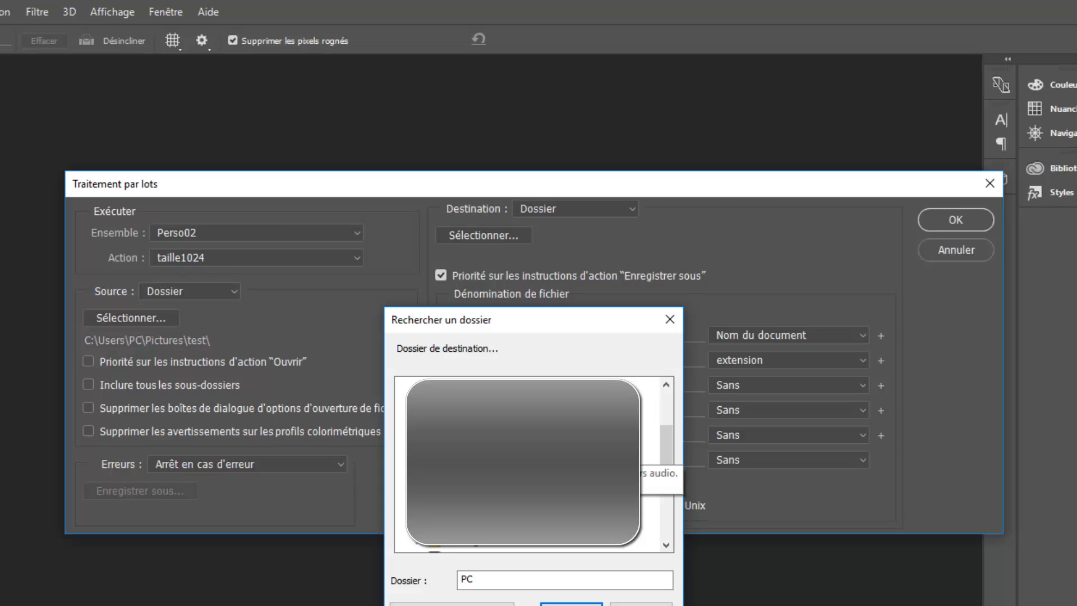
pyautogui.scroll(2, 522, 464)
pyautogui.click(559, 548)
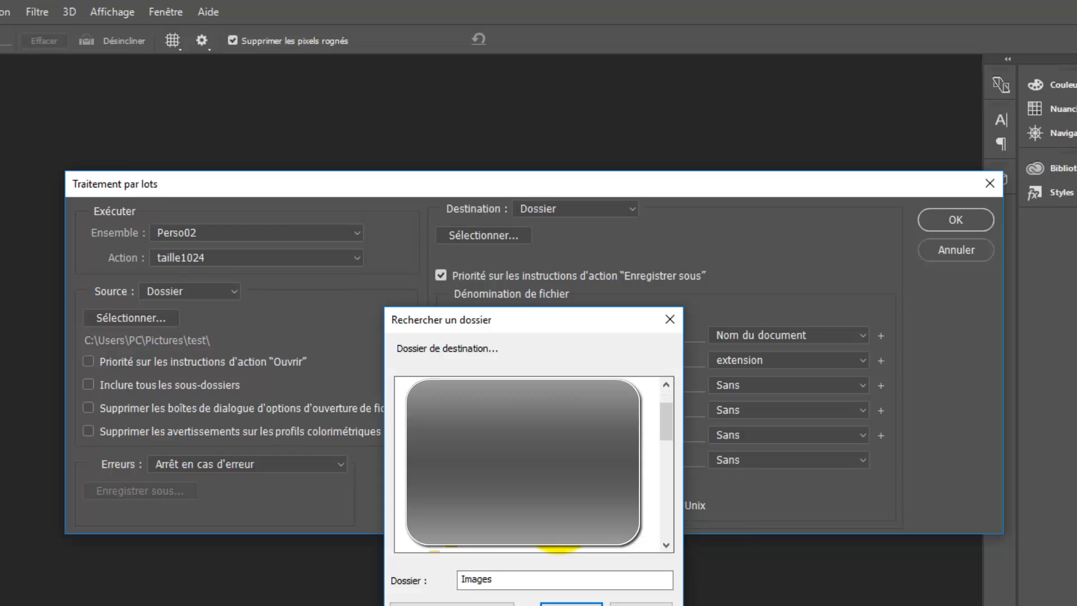
pyautogui.scroll(-2, 559, 528)
pyautogui.click(499, 454)
pyautogui.scroll(2, 499, 454)
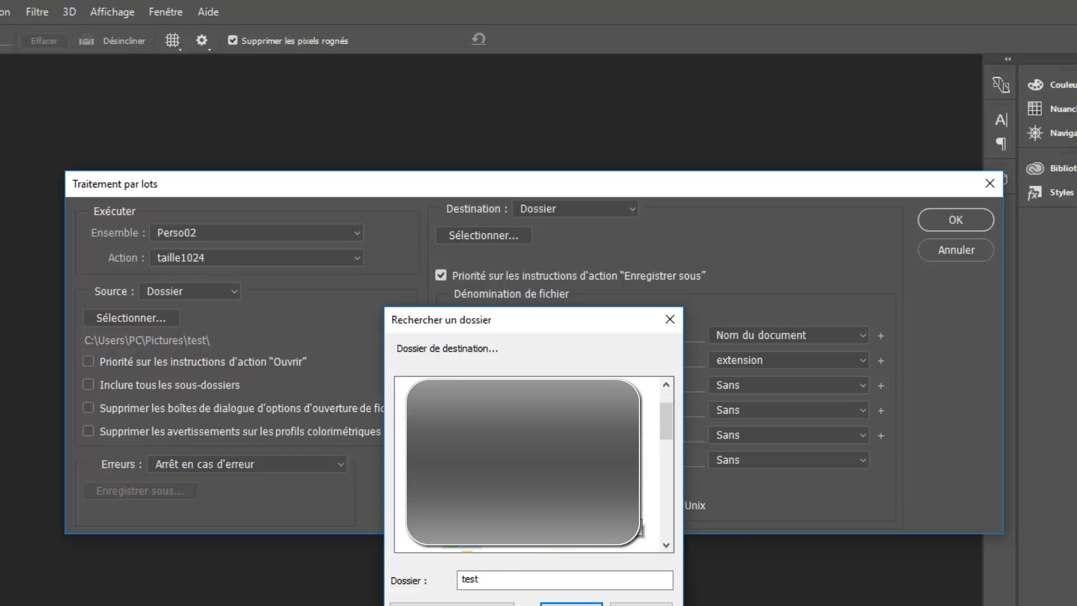
pyautogui.scroll(-2, 505, 505)
pyautogui.click(482, 470)
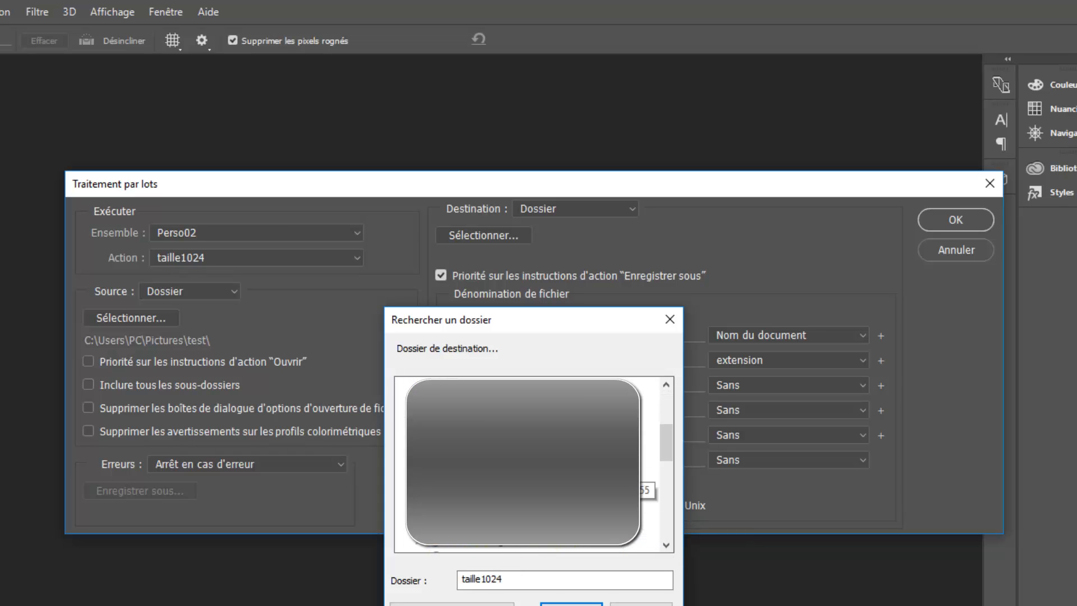
pyautogui.click(559, 601)
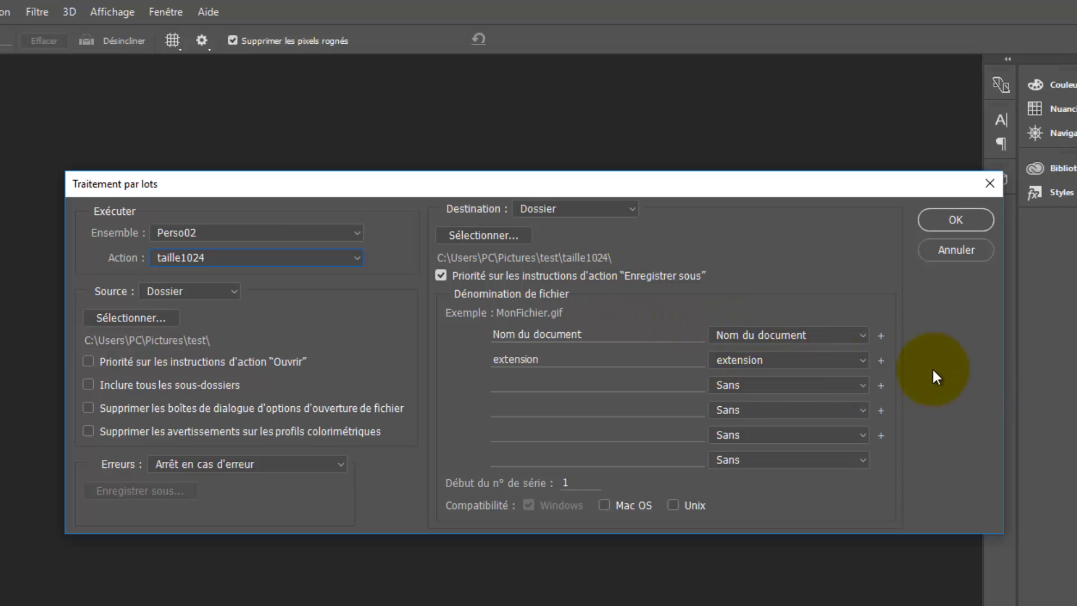
pyautogui.click(950, 220)
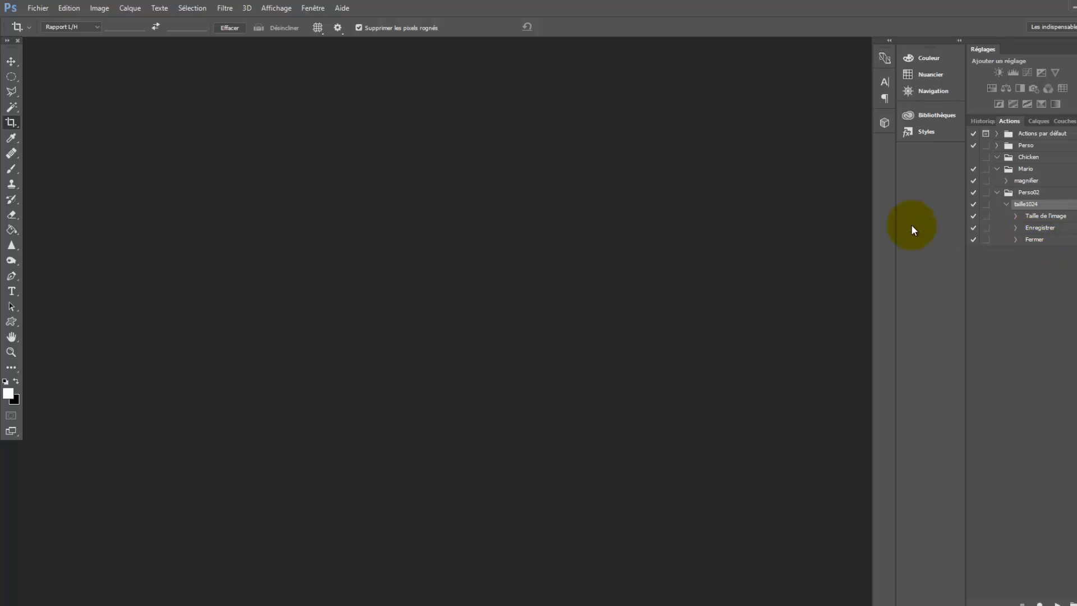
# Switch to File Explorer and check the pixel dimensions of 1G8A1920b2_lr.jpg in the taille1024 folder through its detailed properties
pyautogui.click(391, 604)
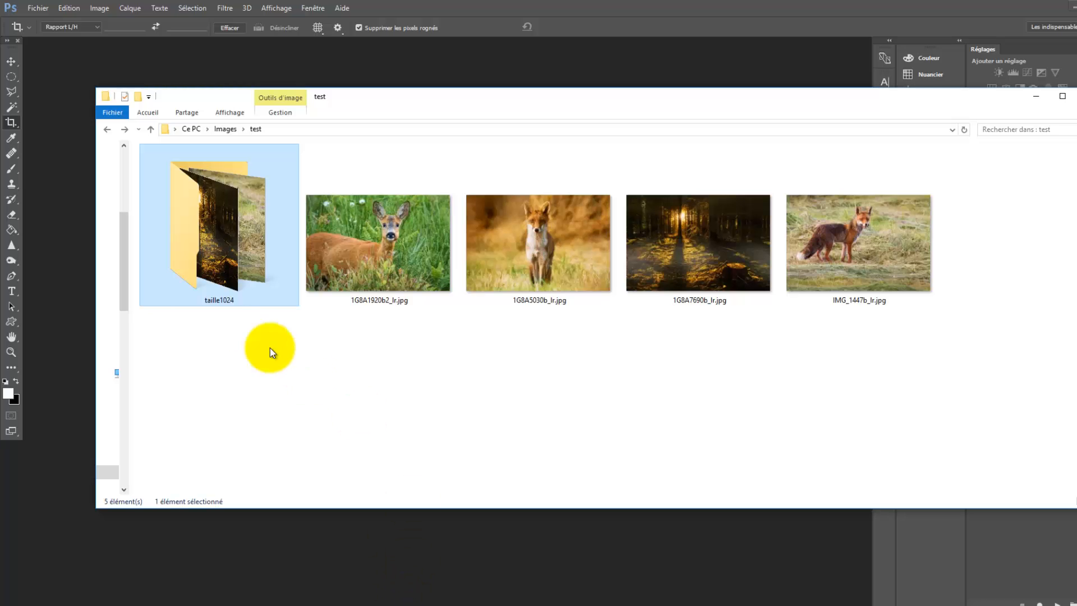
pyautogui.doubleClick(239, 247)
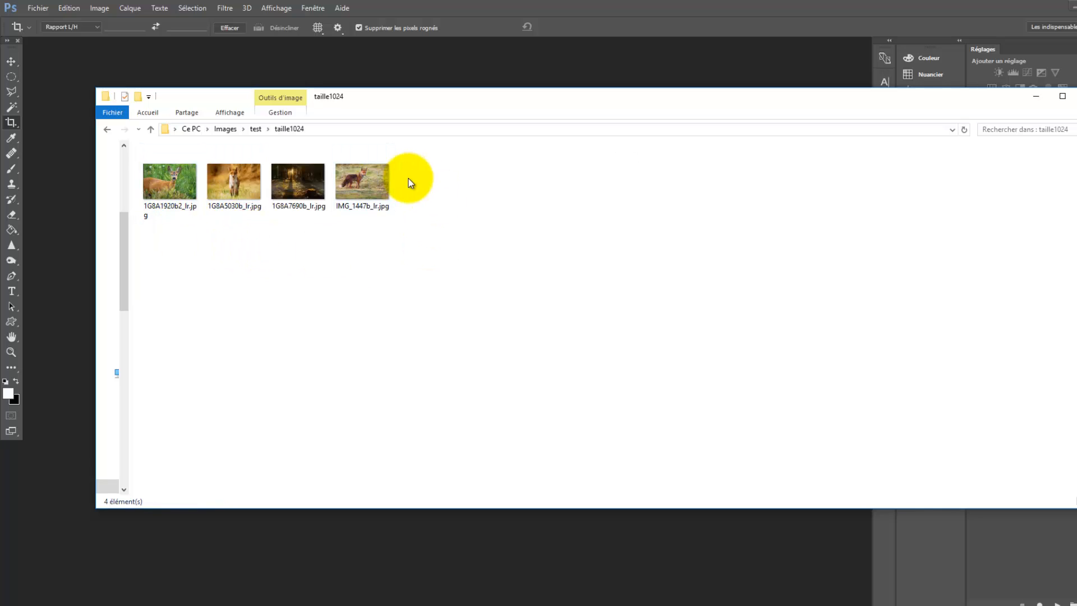
pyautogui.rightClick(179, 191)
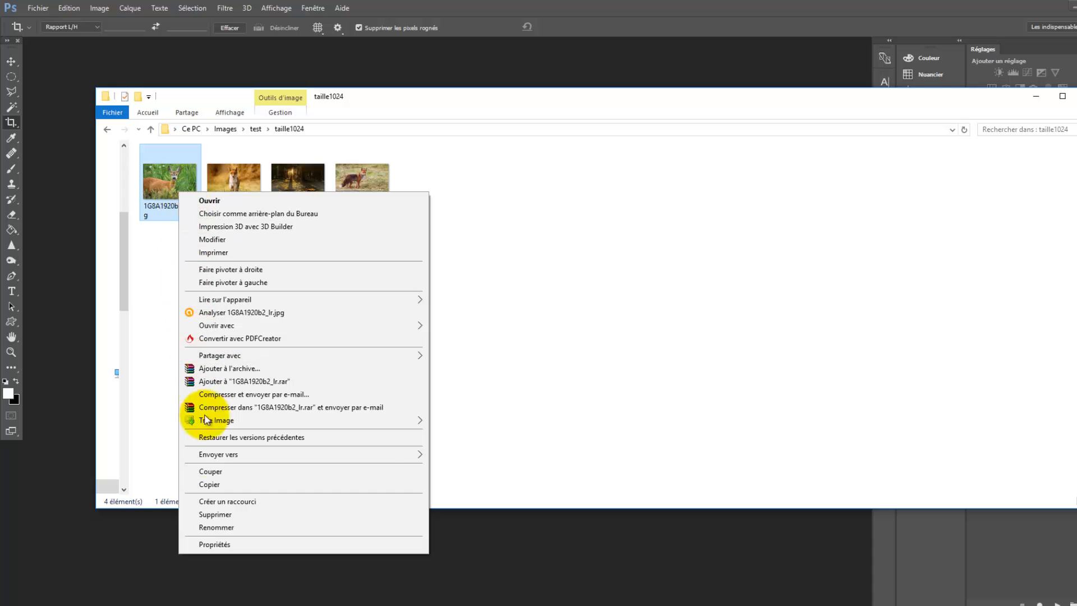
pyautogui.click(203, 544)
pyautogui.click(257, 220)
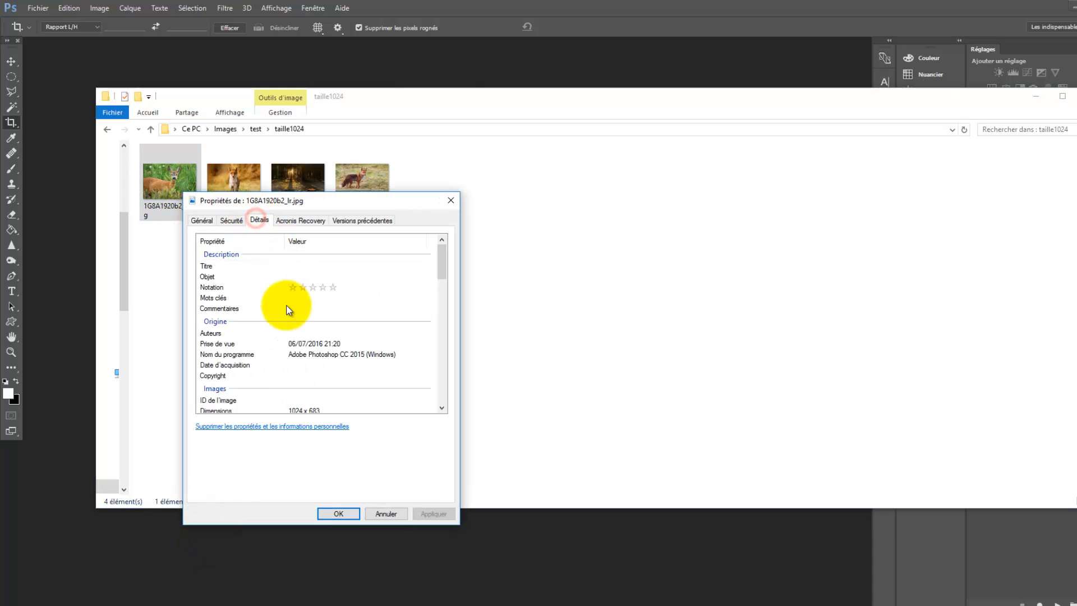
pyautogui.scroll(-2, 285, 337)
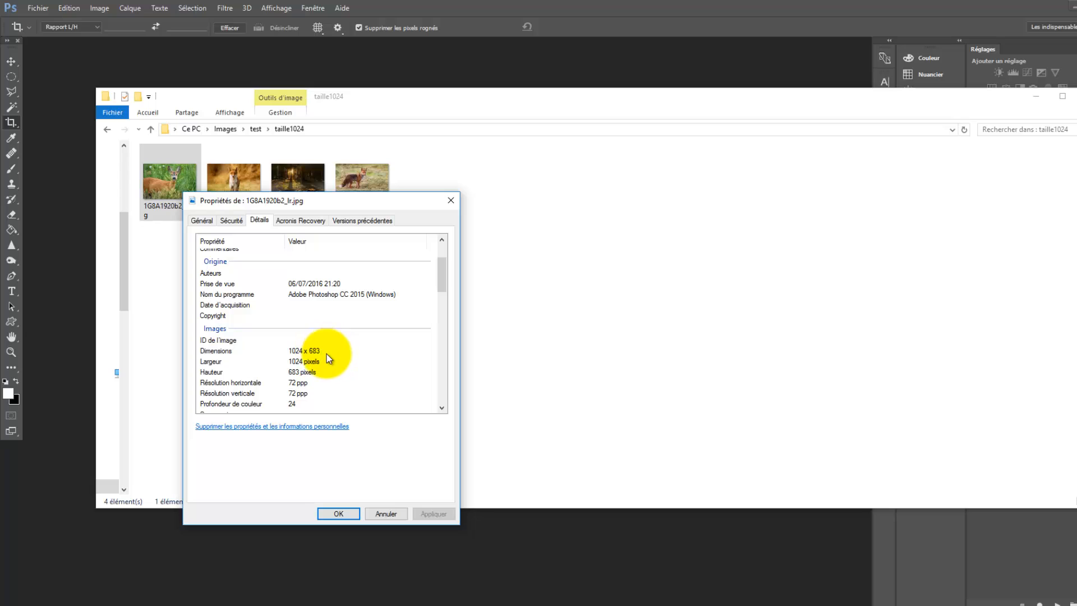
pyautogui.click(386, 513)
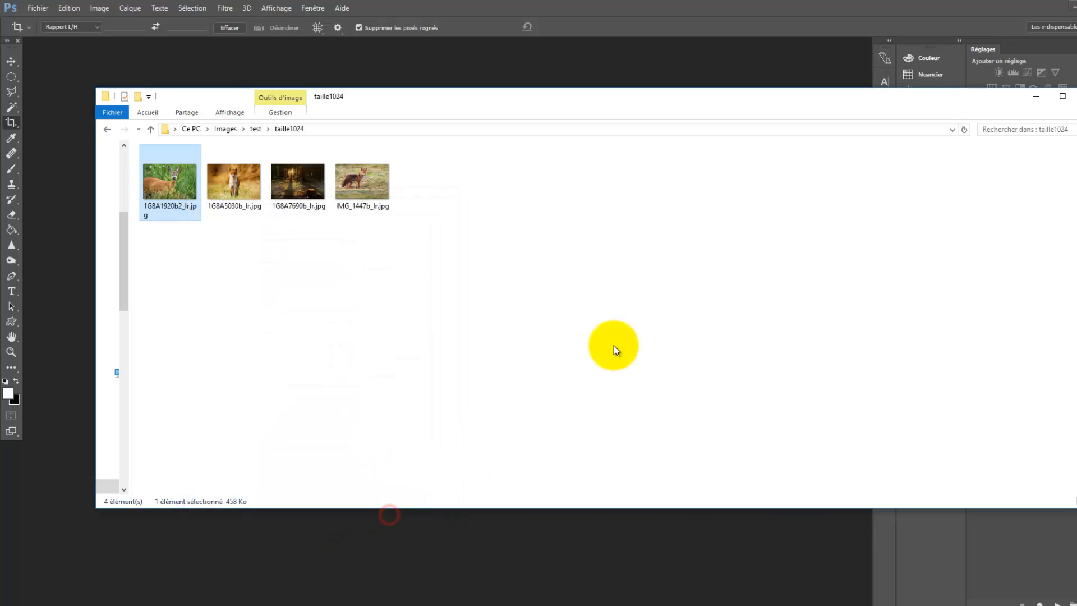